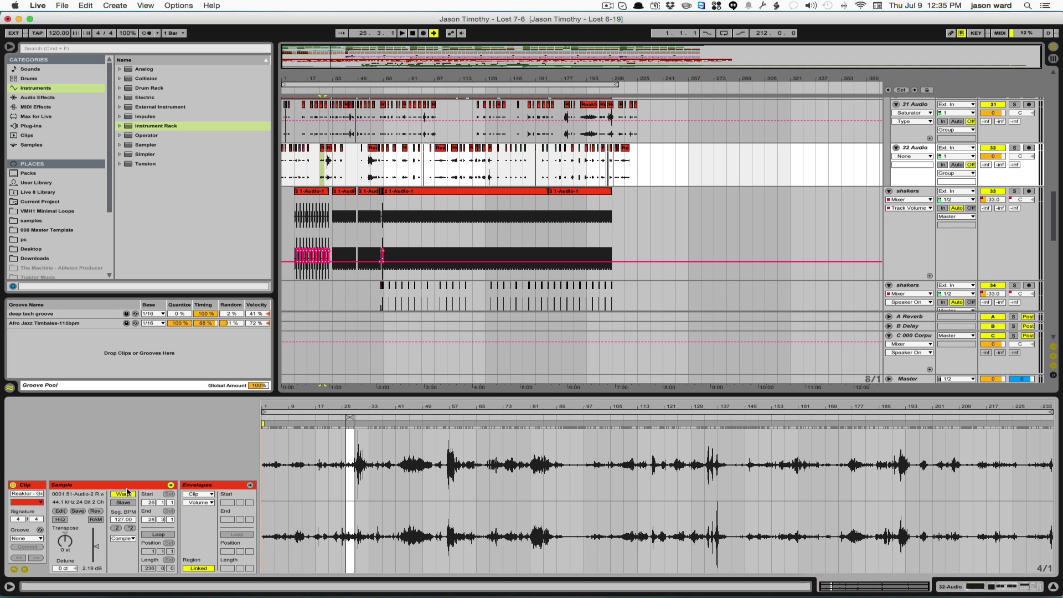
# Step: Set the 32 Audio sample clip's Envelopes choosers to Clip and Volume
pyautogui.click(188, 497)
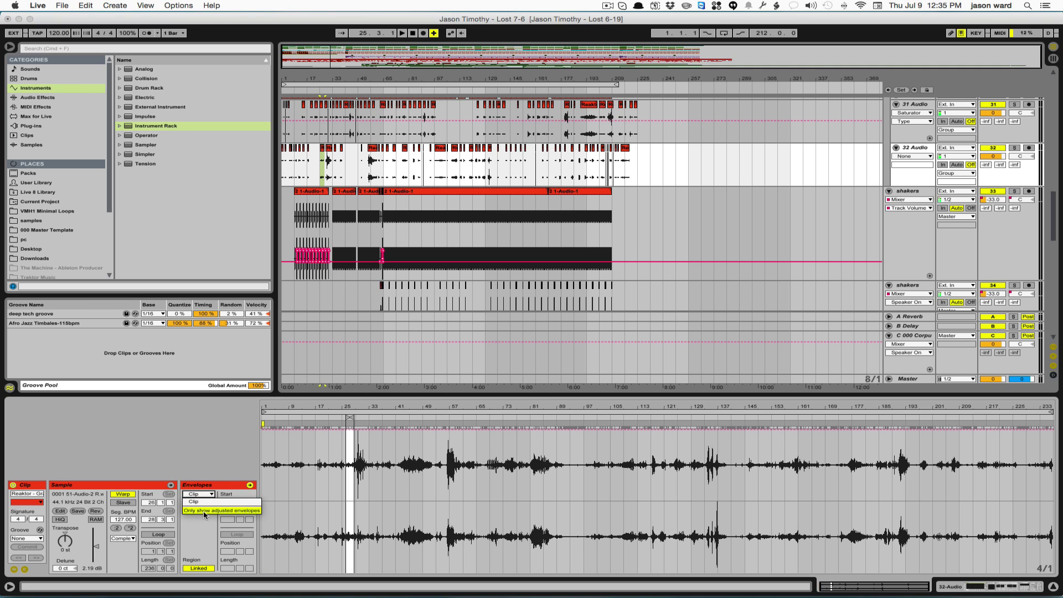
pyautogui.click(200, 502)
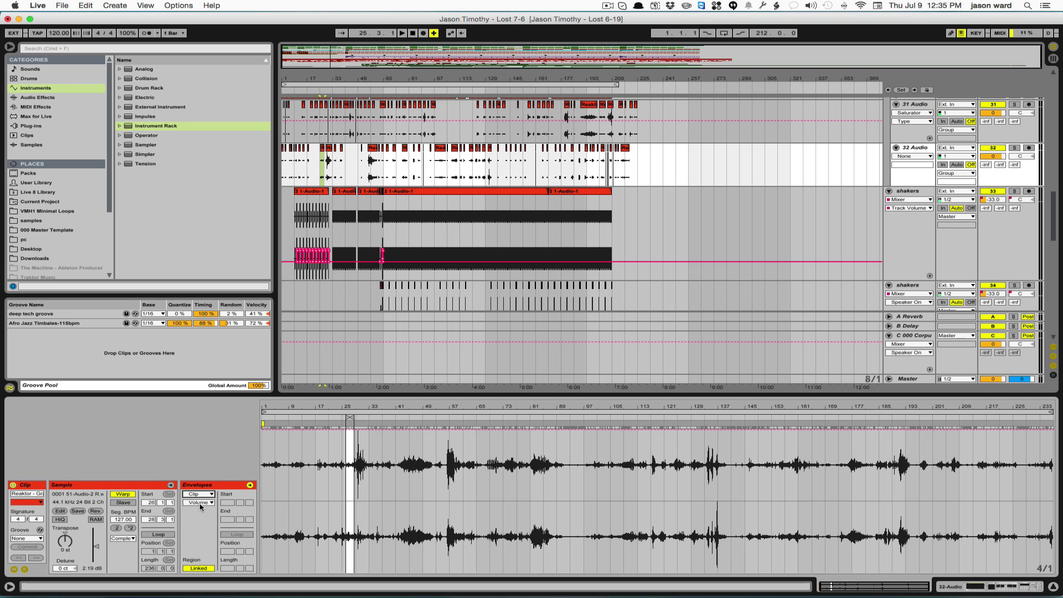
pyautogui.click(200, 505)
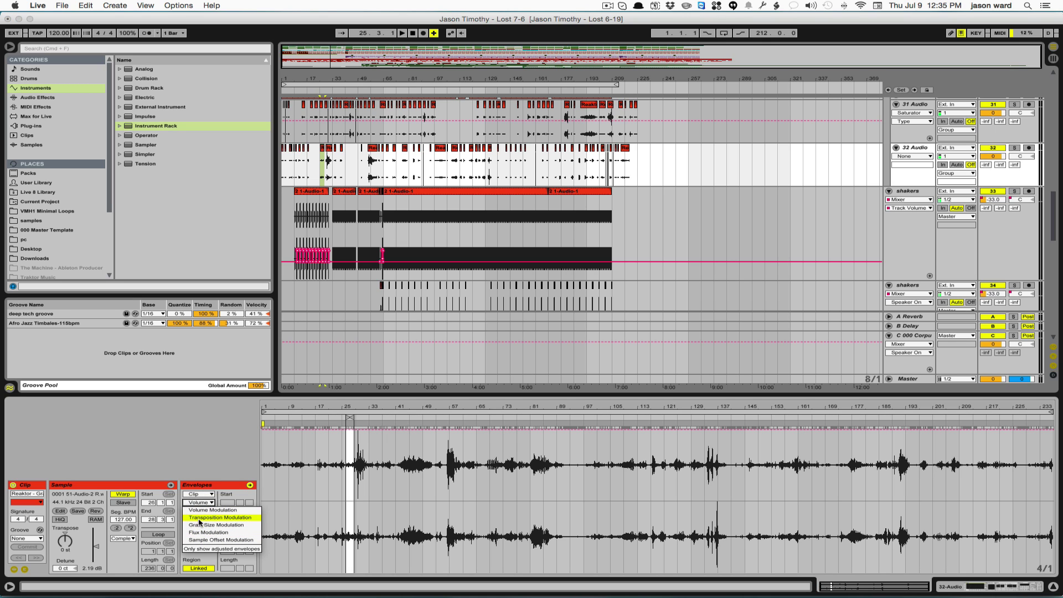
pyautogui.click(196, 486)
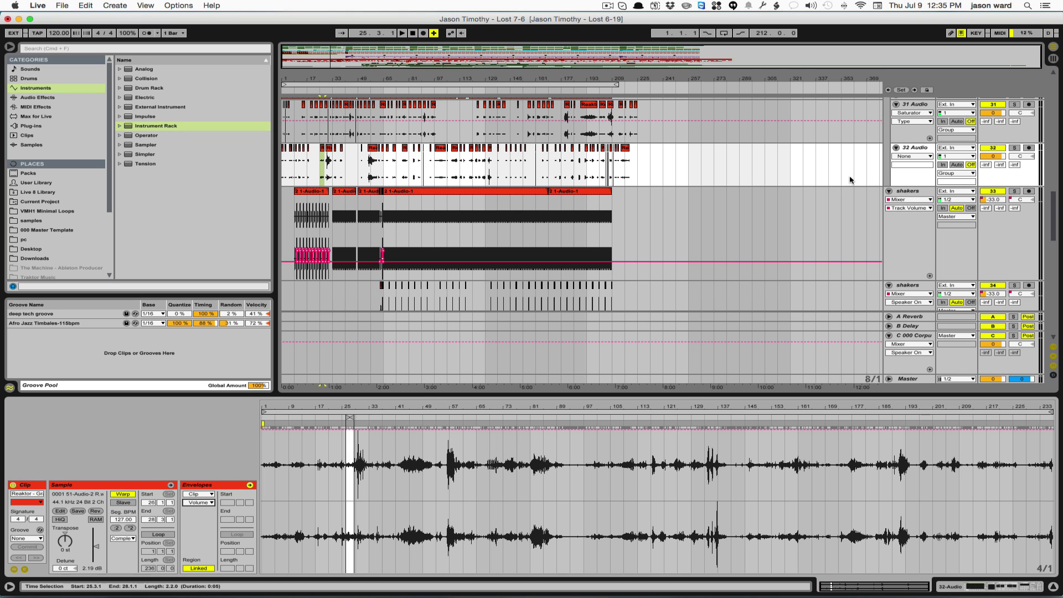
pyautogui.click(917, 149)
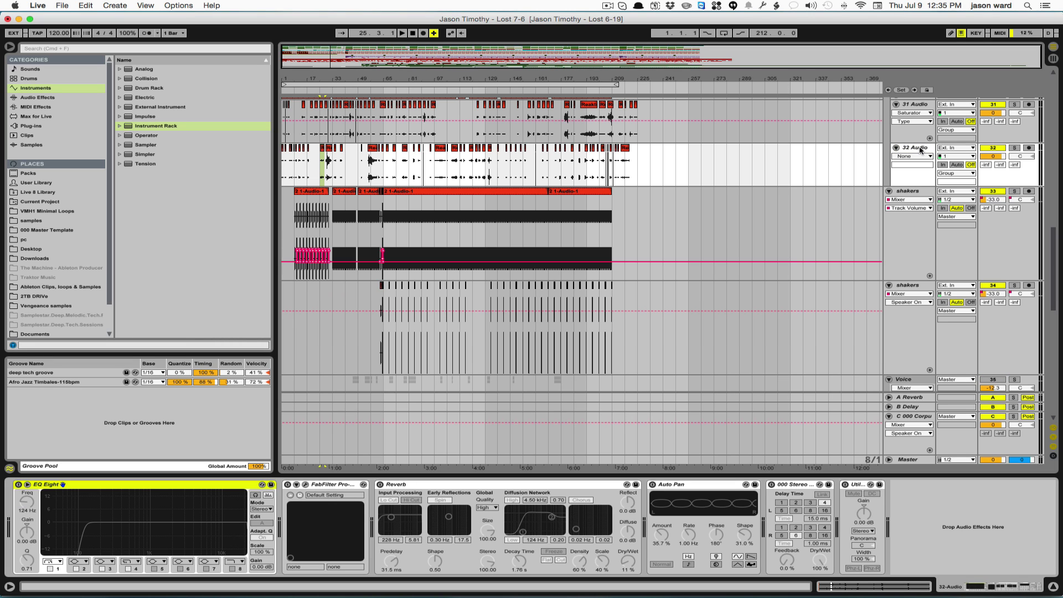
pyautogui.click(913, 106)
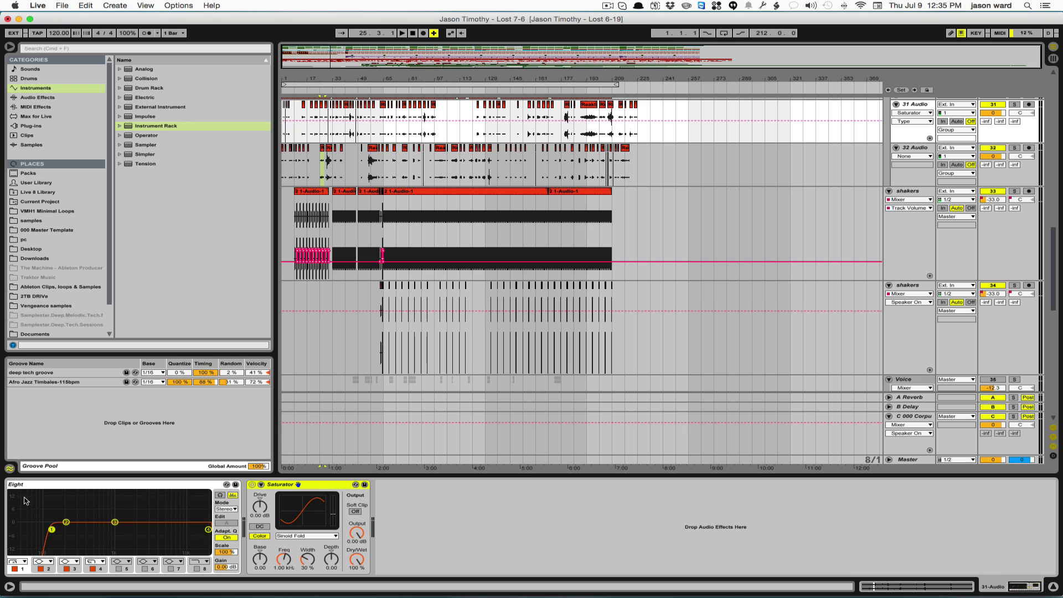
pyautogui.click(52, 530)
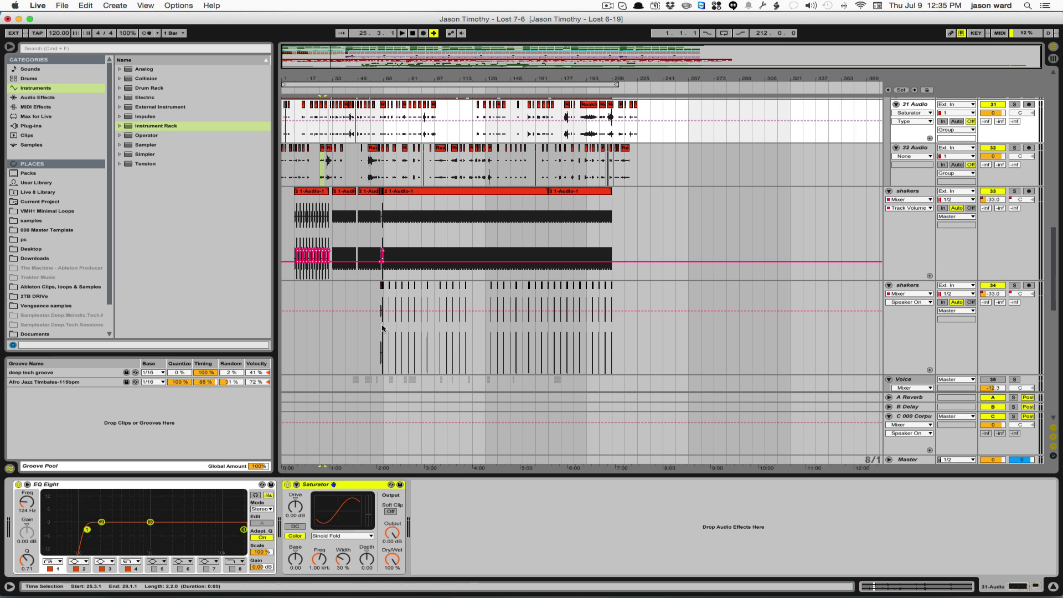
# Step: Open a 31 Audio clip and check its clip modulation target list without changes
pyautogui.doubleClick(405, 105)
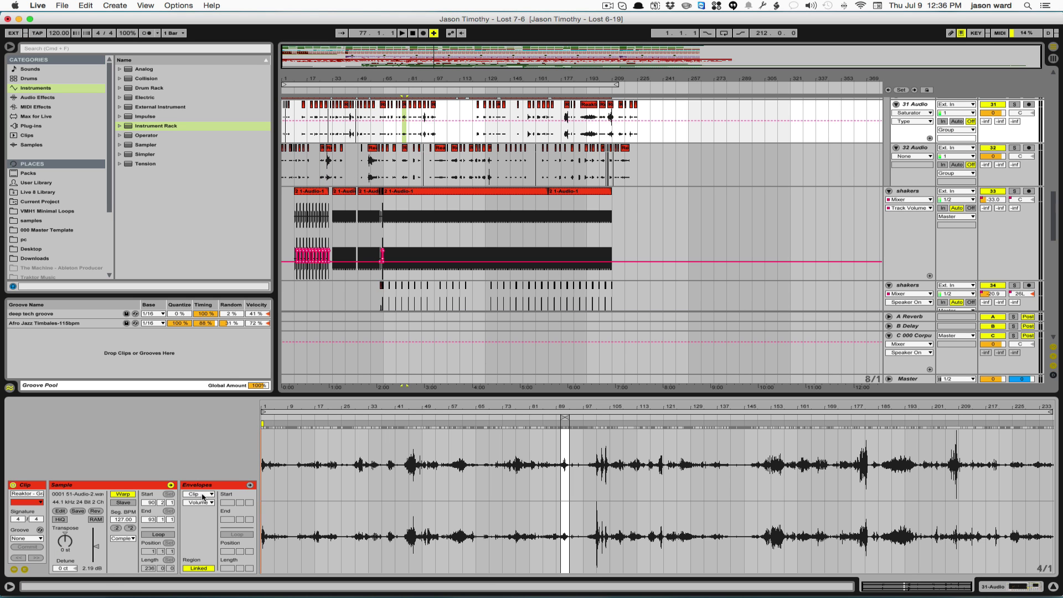
pyautogui.click(201, 499)
pyautogui.click(202, 497)
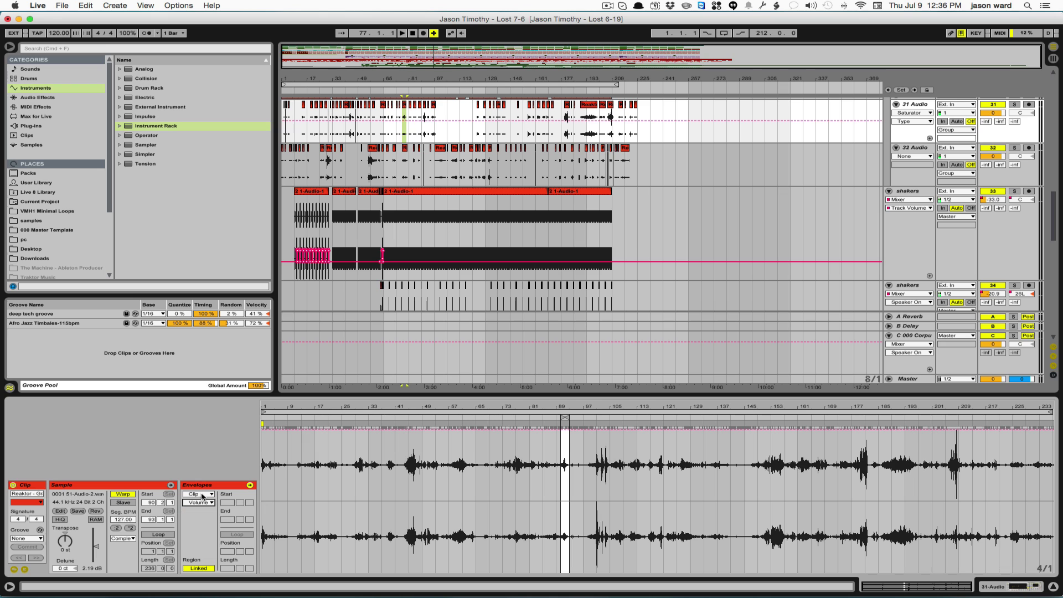
pyautogui.click(198, 494)
pyautogui.click(198, 493)
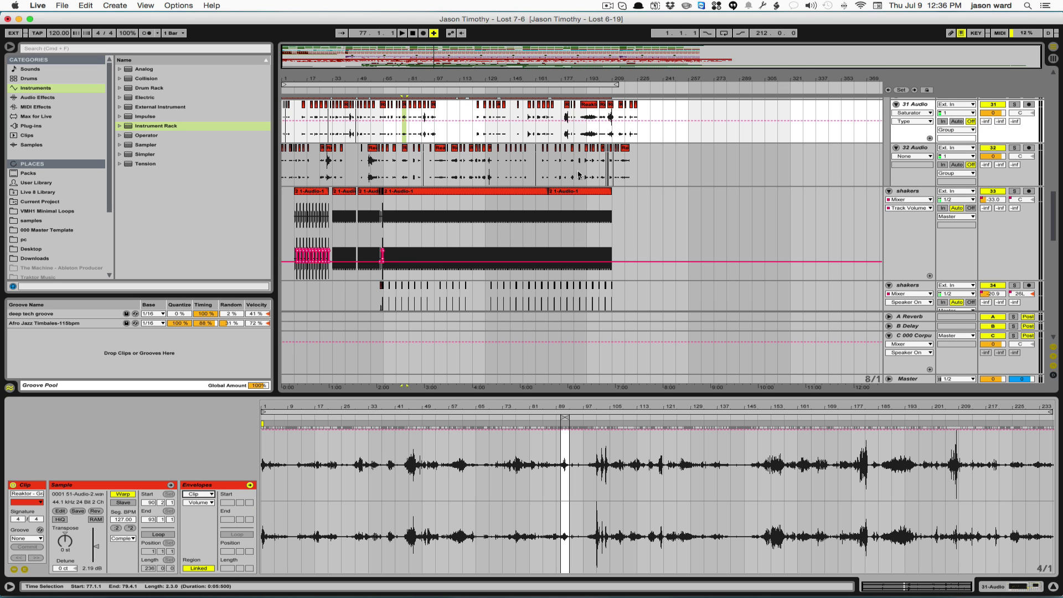
# Step: Select the 31 Audio clips from bar 225 back to the song start and cut them
pyautogui.click(637, 127)
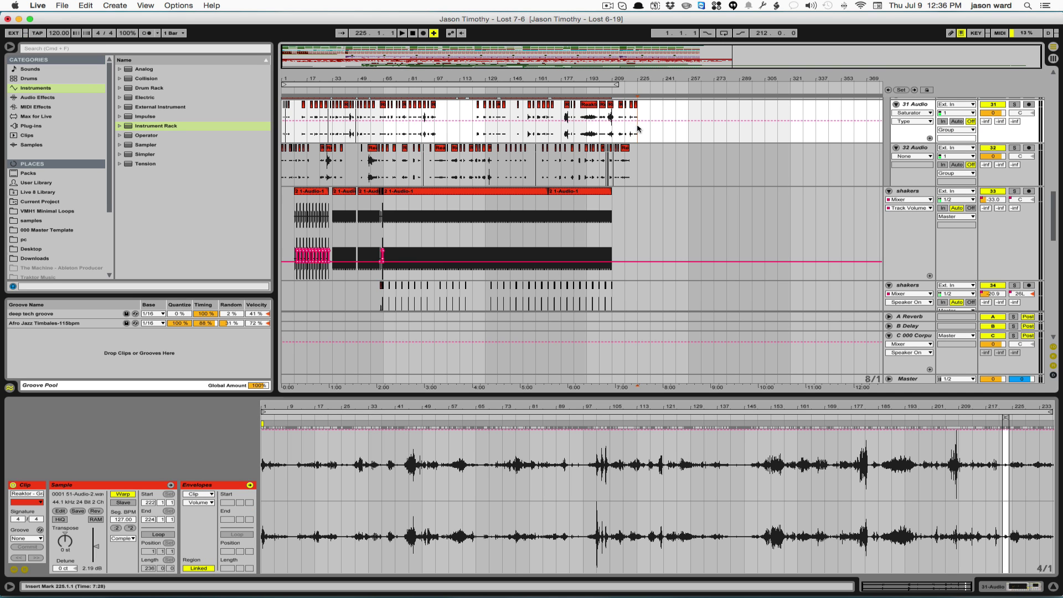
pyautogui.moveTo(637, 128); pyautogui.dragTo(275, 117)
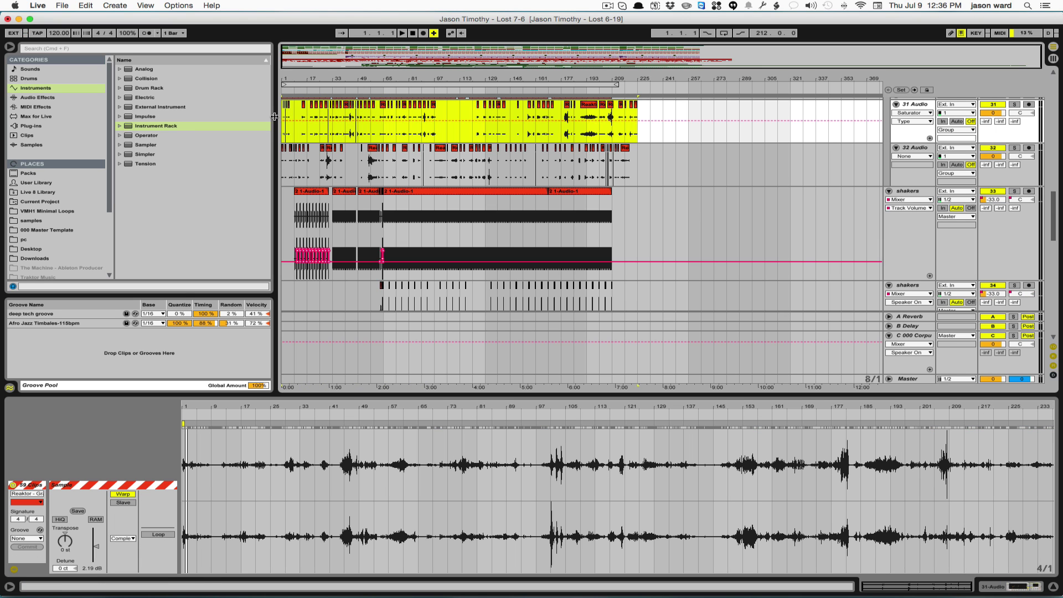
pyautogui.press('Delete')
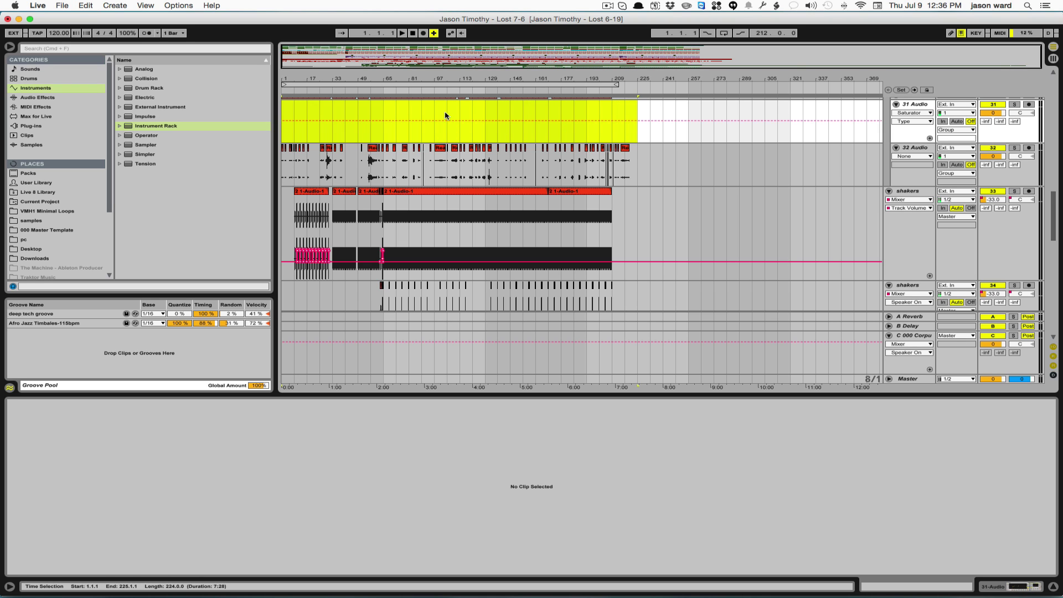
# Step: In Session View, paste the cut clips into 31 Audio starting from its first clip slot
pyautogui.press('Tab')
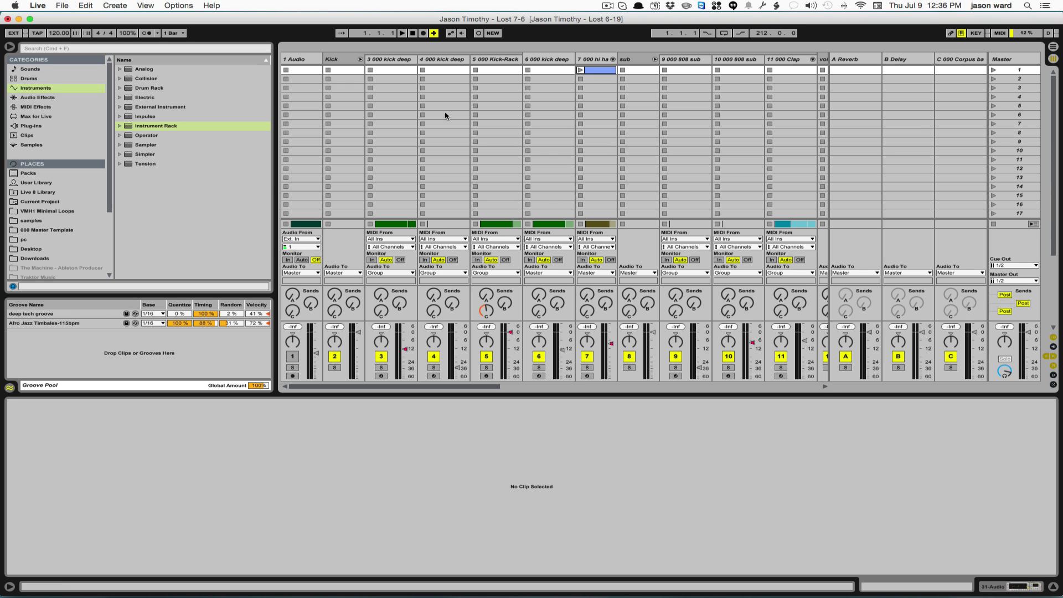
pyautogui.press('Tab')
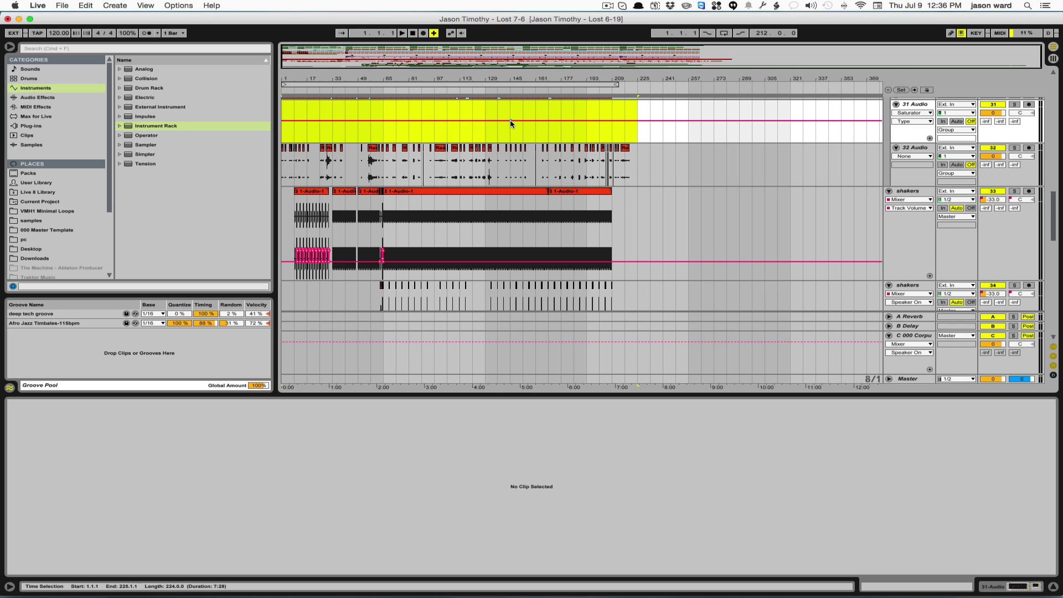
pyautogui.press('Tab')
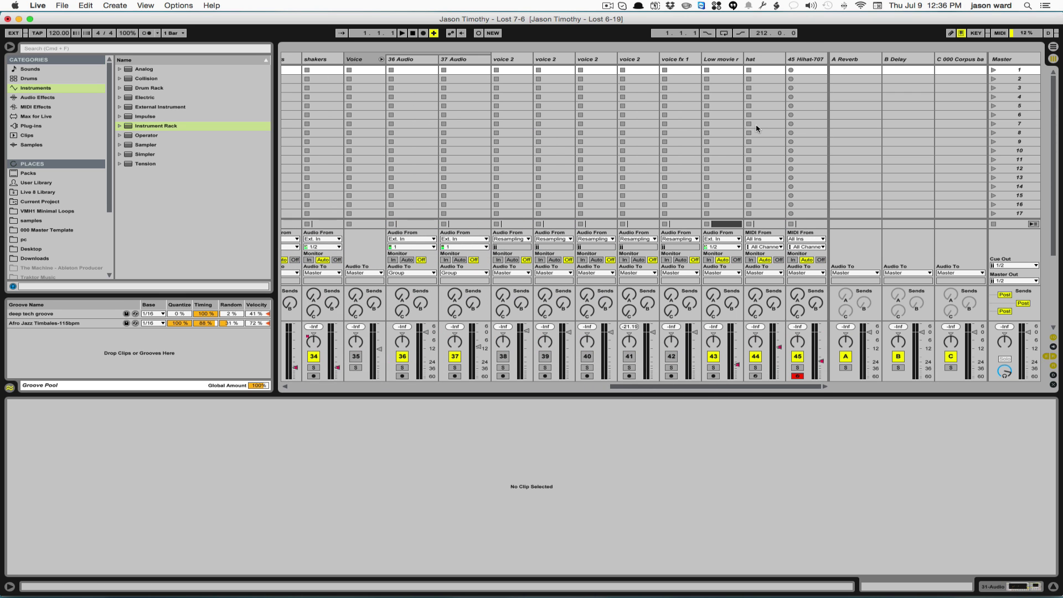
pyautogui.hscroll(-5, 756, 128)
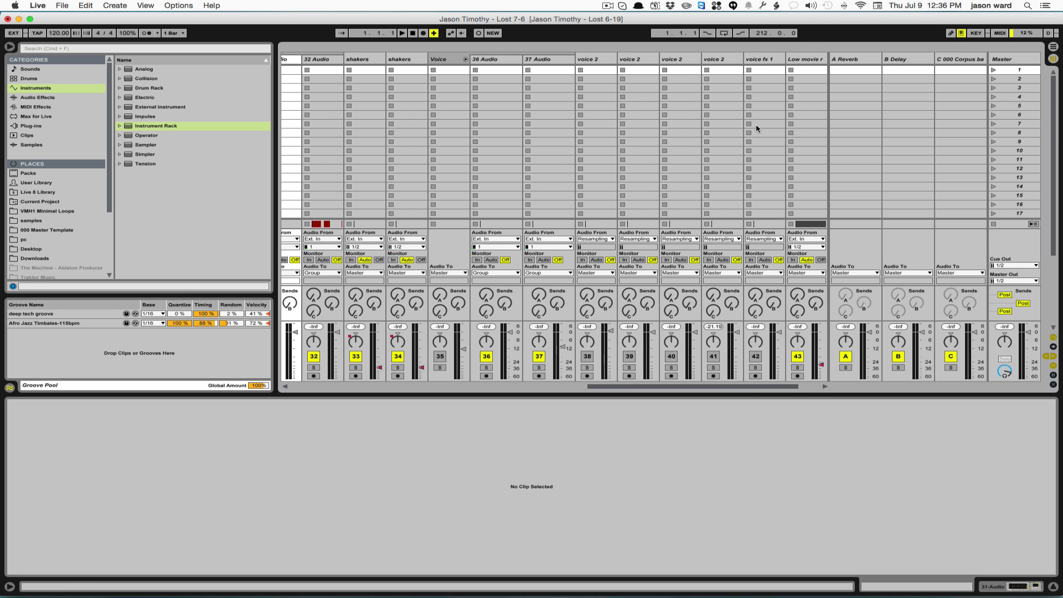
pyautogui.click(321, 72)
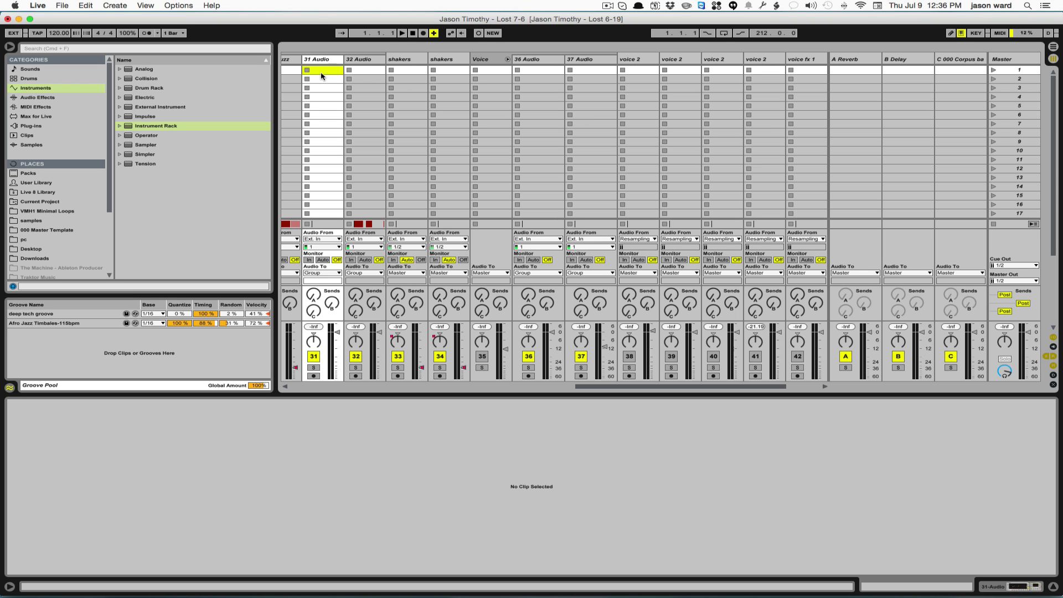
pyautogui.press('super+c')
pyautogui.press('super+v')
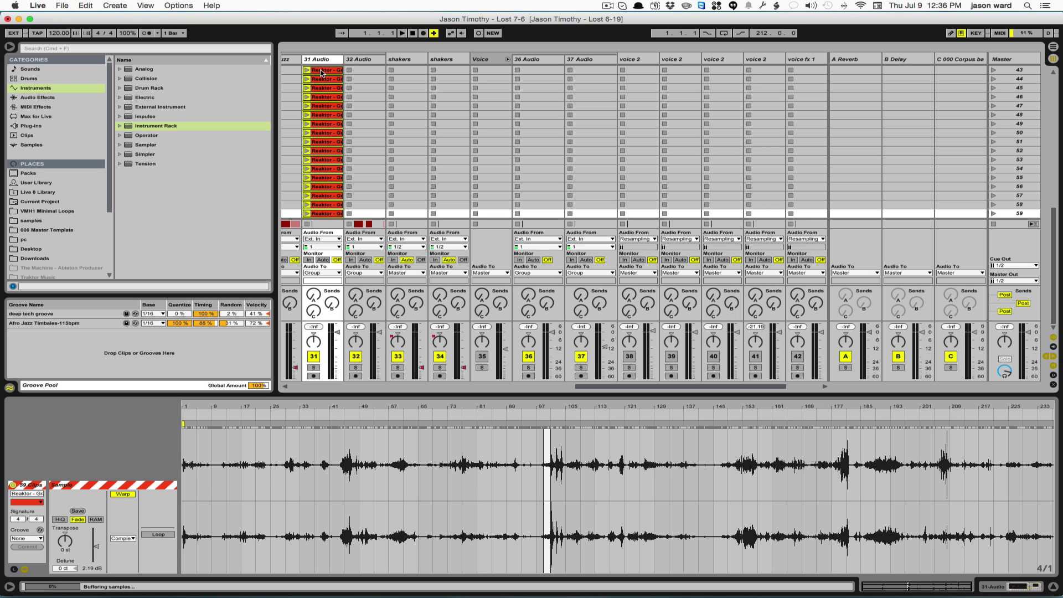
# Step: Open a pasted Reaktor clip, keep Saturator as envelope device, and zoom to bars 147–154
pyautogui.click(321, 72)
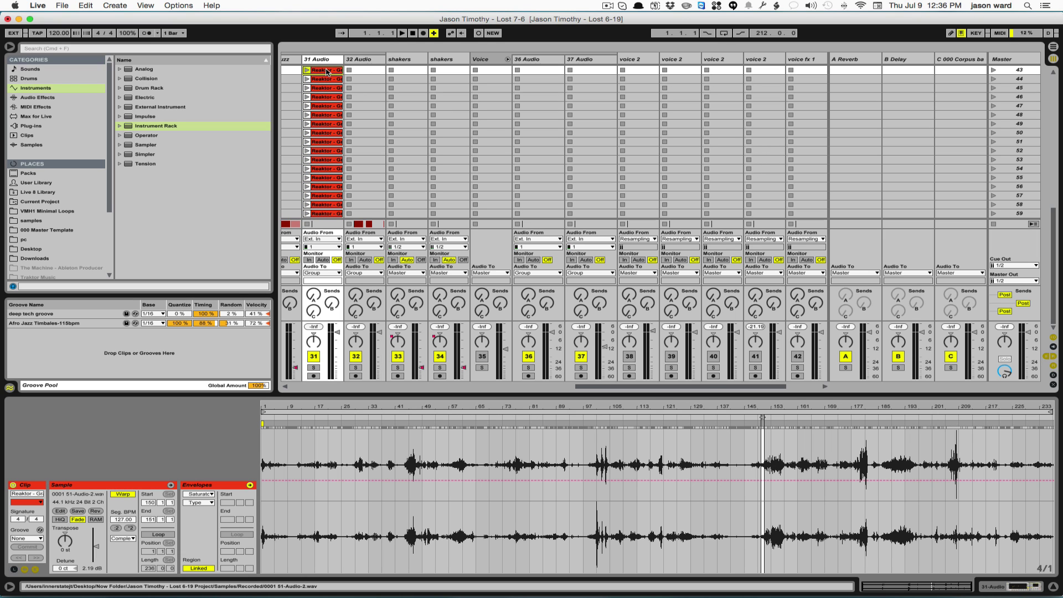
pyautogui.click(195, 495)
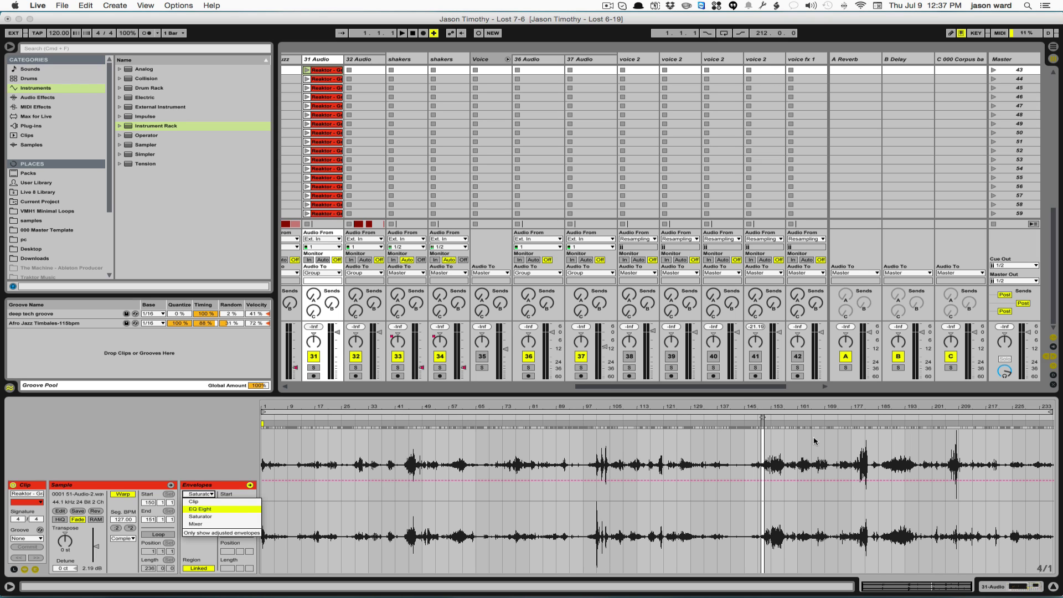
pyautogui.click(762, 407)
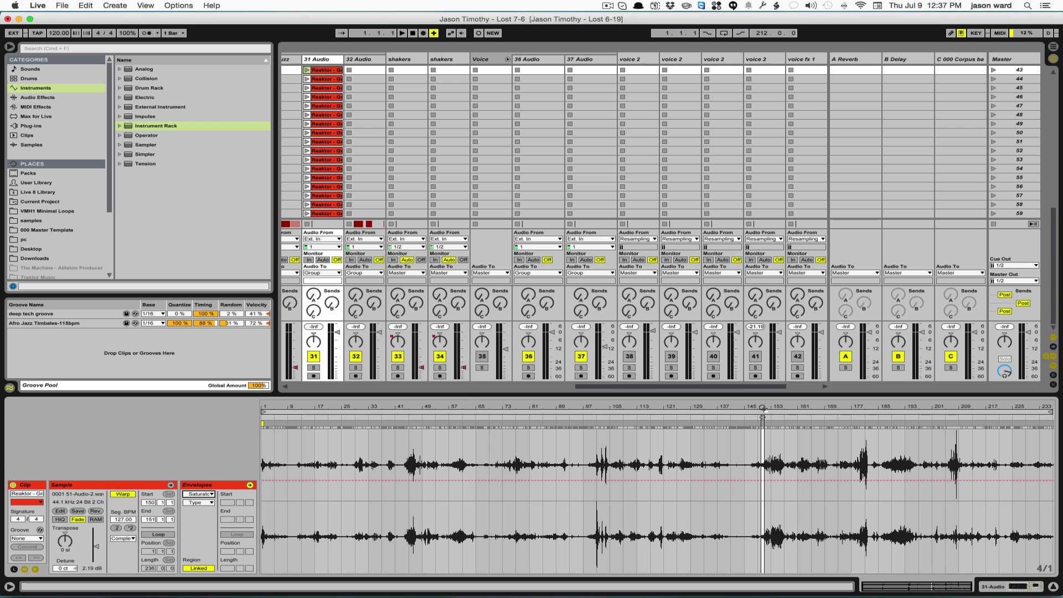
pyautogui.moveTo(762, 407); pyautogui.dragTo(638, 407)
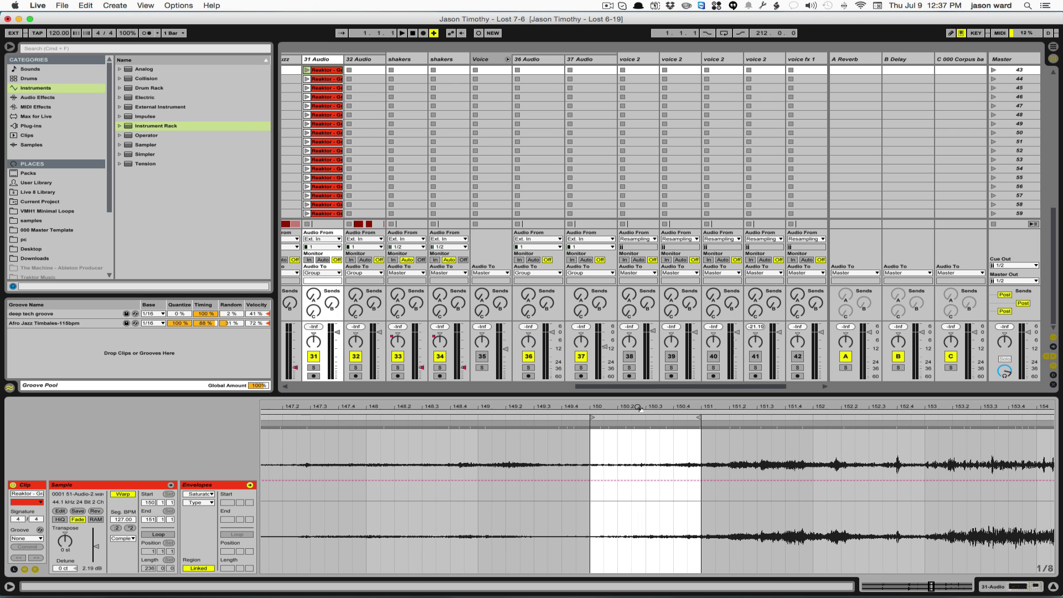
# Step: Launch the first Reaktor clip and solo the 31 Audio track
pyautogui.click(307, 70)
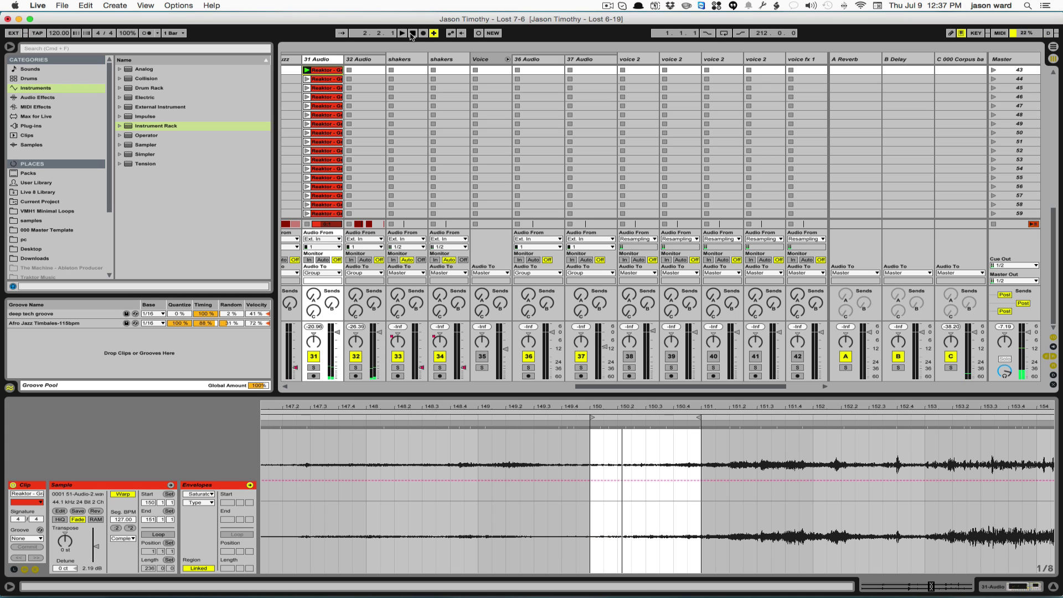
pyautogui.click(313, 368)
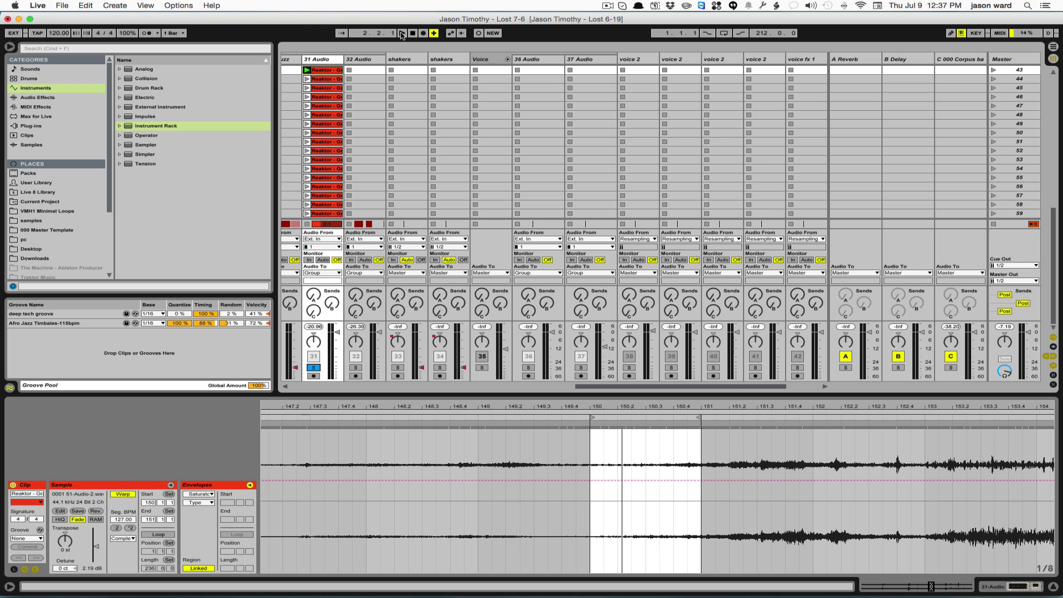
pyautogui.click(306, 70)
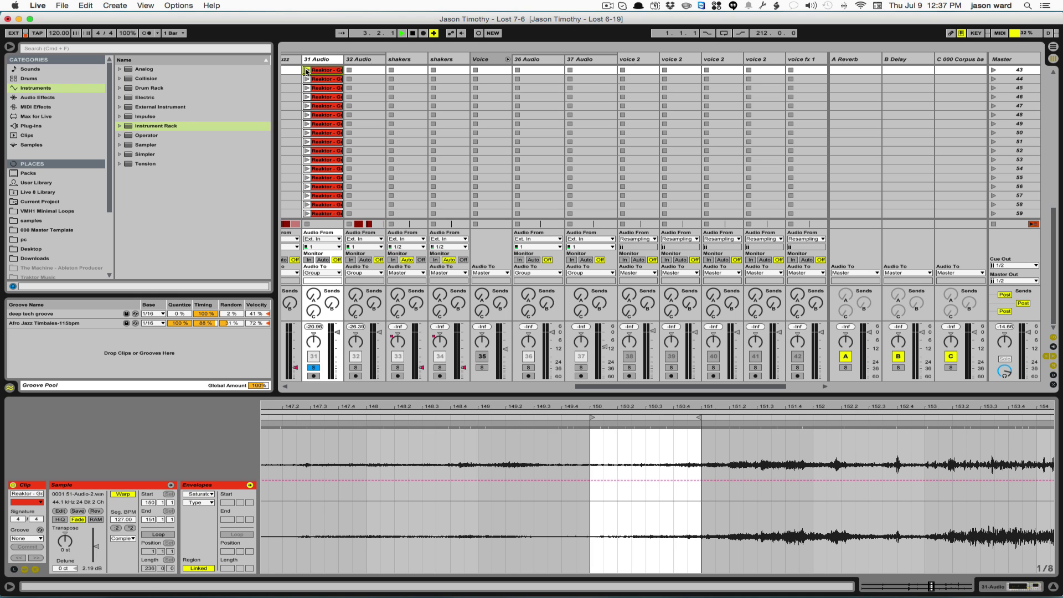
# Step: Turn on clip looping and set the loop to run from bar 150 to about 151
pyautogui.click(155, 535)
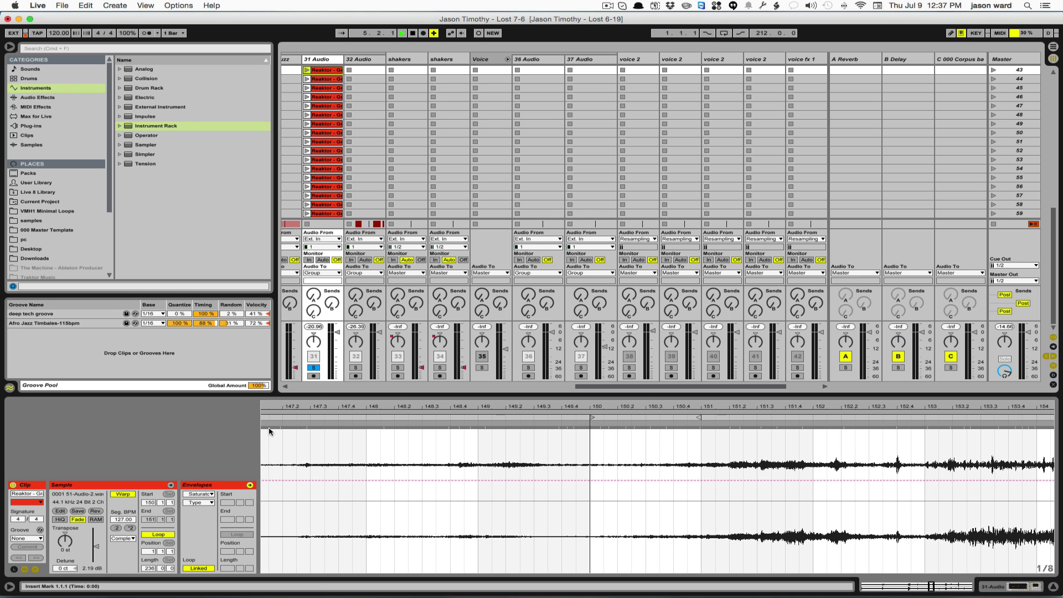
pyautogui.moveTo(265, 412); pyautogui.dragTo(590, 411)
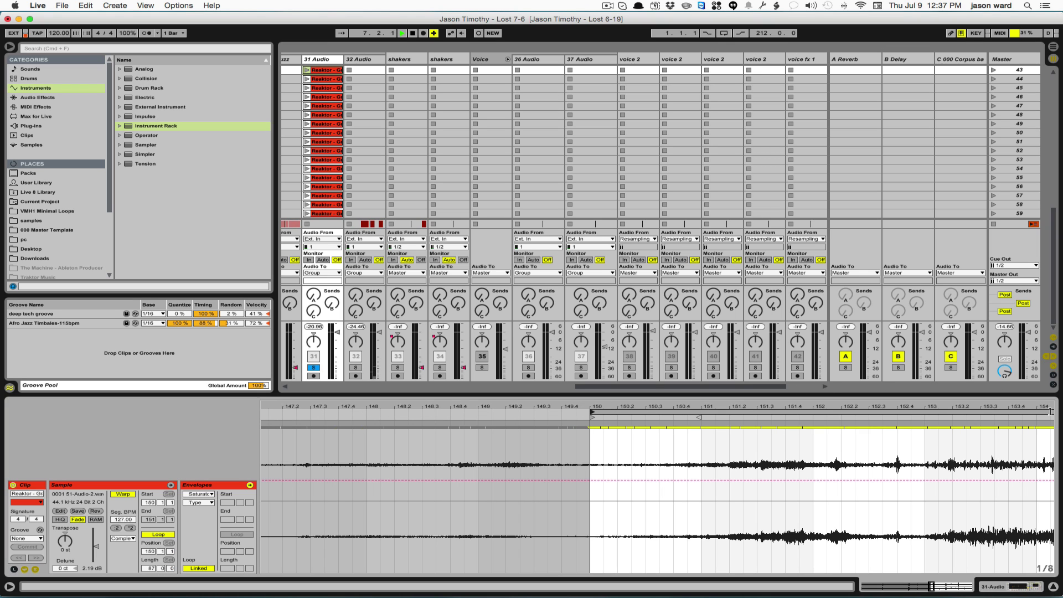
pyautogui.moveTo(1054, 411); pyautogui.dragTo(701, 412)
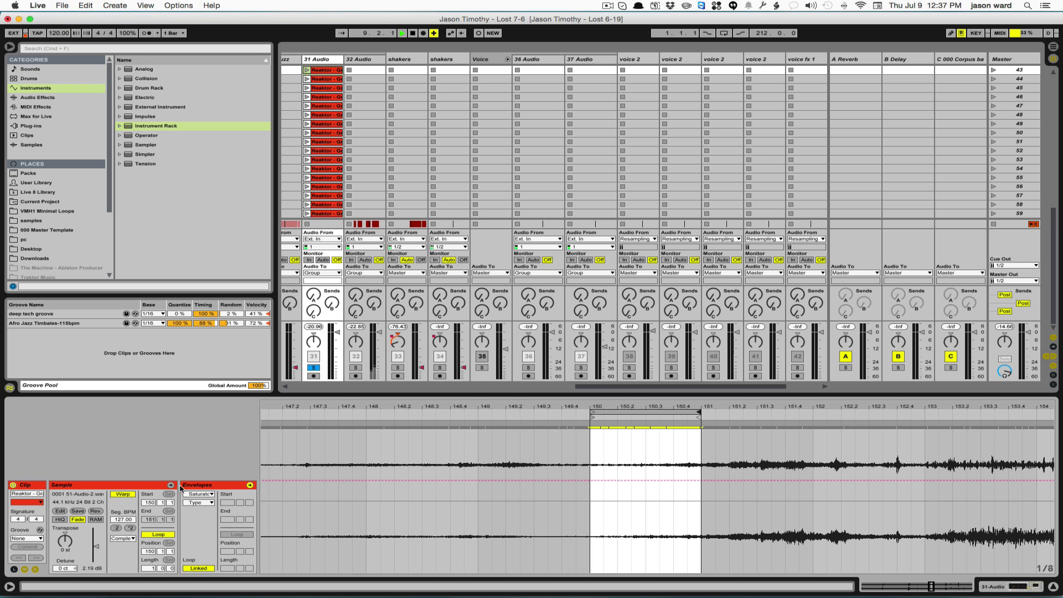
# Step: Set the first clip's envelope target to EQ Eight's 1 Frequency A
pyautogui.click(195, 495)
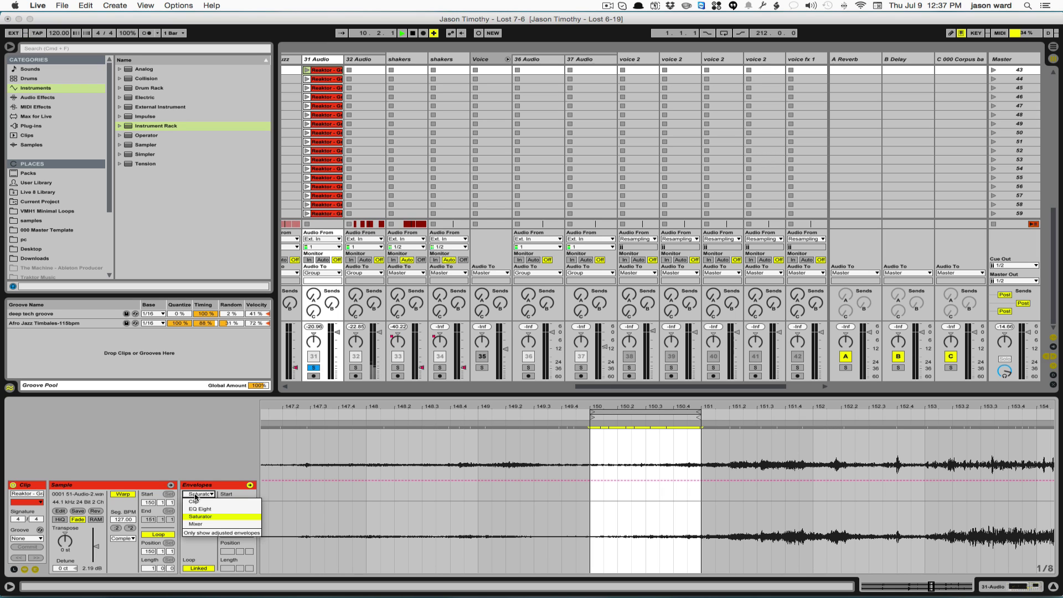
pyautogui.click(200, 509)
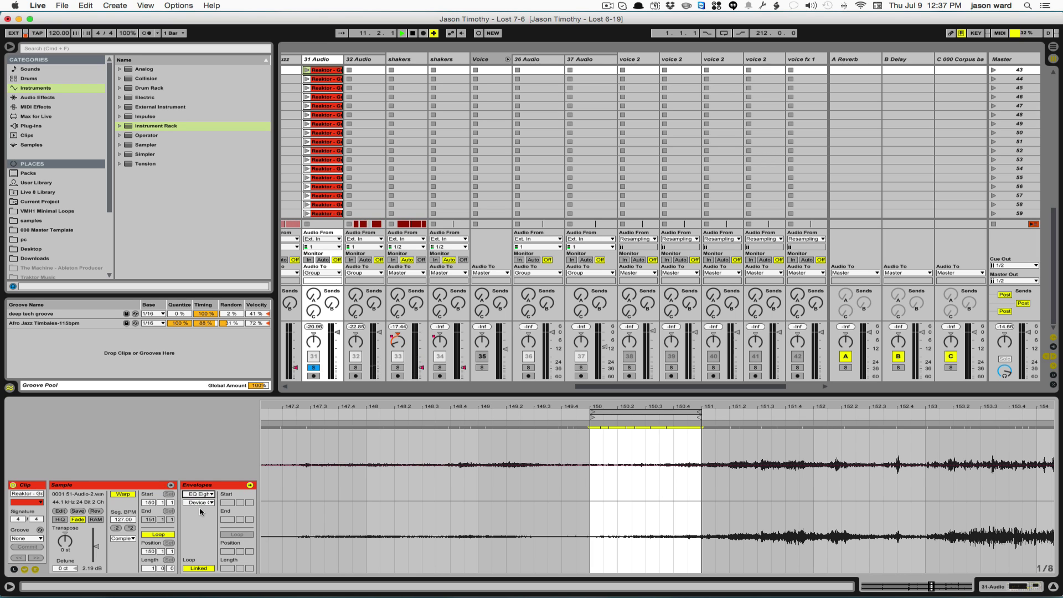
pyautogui.click(199, 502)
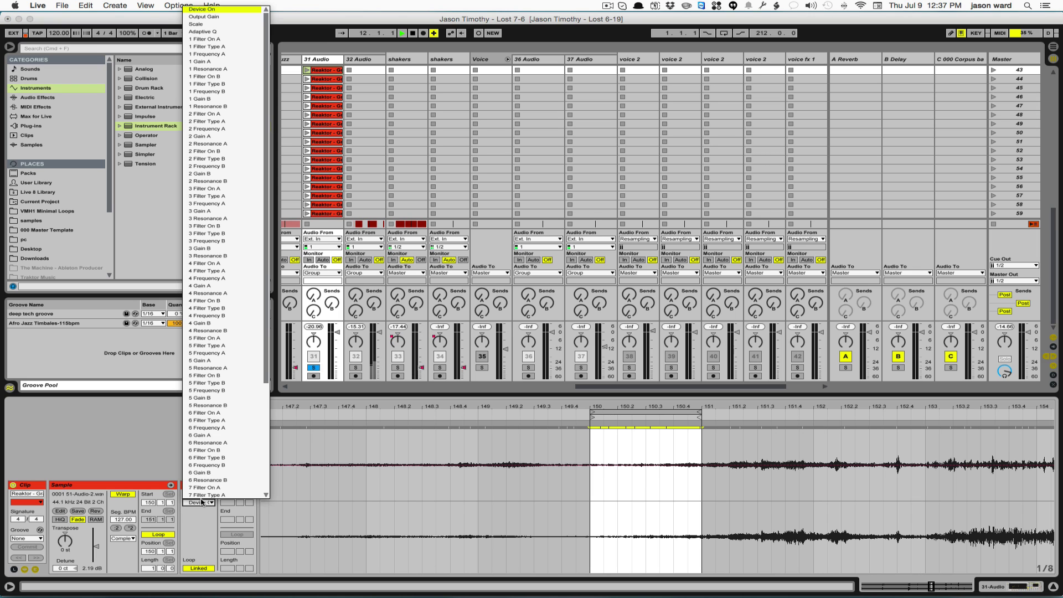
pyautogui.click(205, 55)
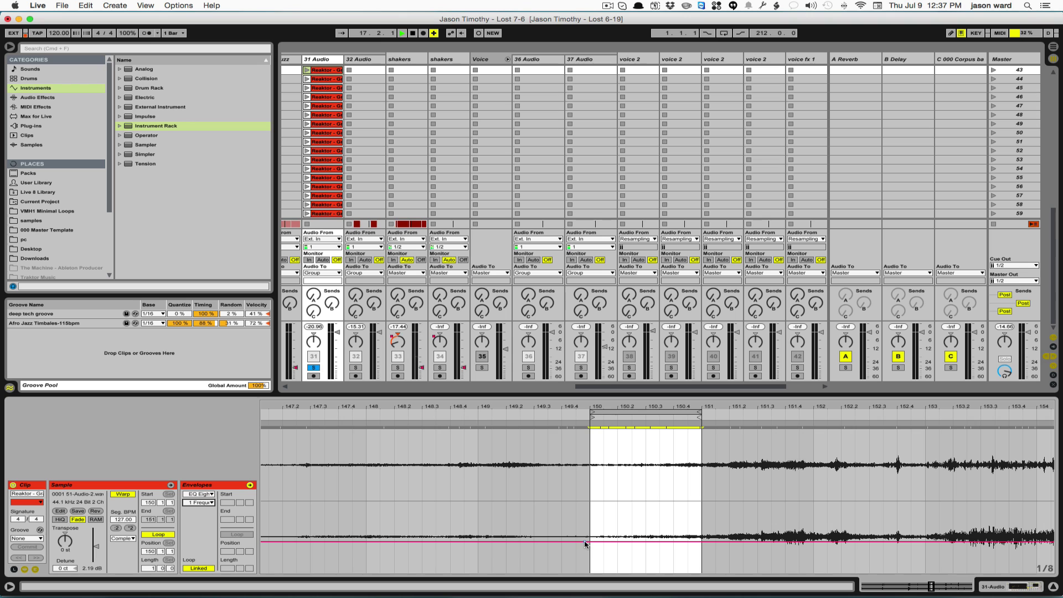
# Step: Raise the Frequency A envelope breakpoints to around 519 Hz while the clip plays
pyautogui.moveTo(585, 544); pyautogui.dragTo(580, 519)
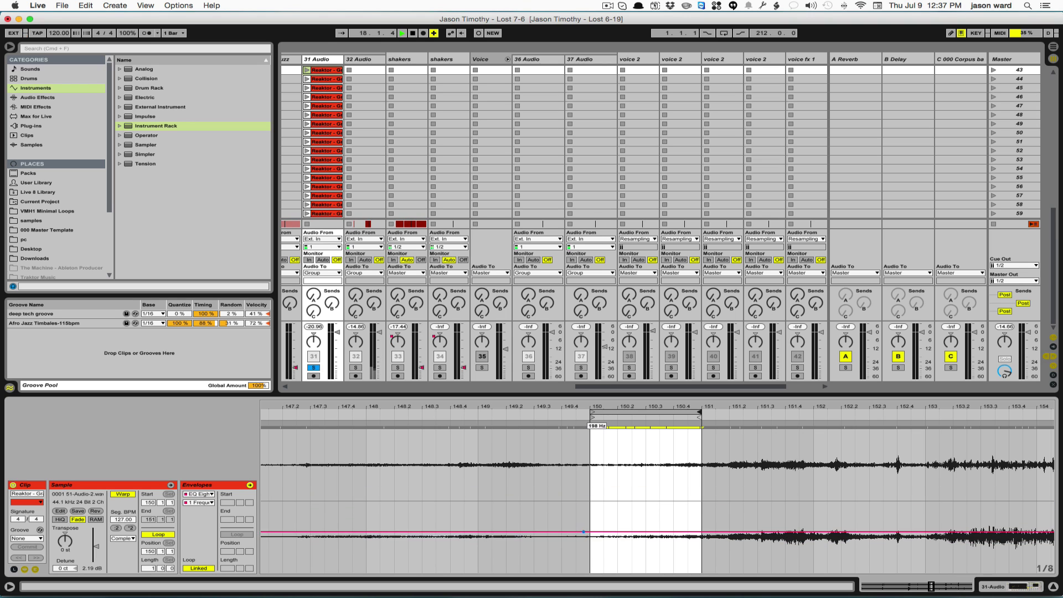
pyautogui.moveTo(584, 532)
pyautogui.mouseDown()
pyautogui.moveTo(584, 510)
pyautogui.moveTo(584, 522)
pyautogui.mouseUp()
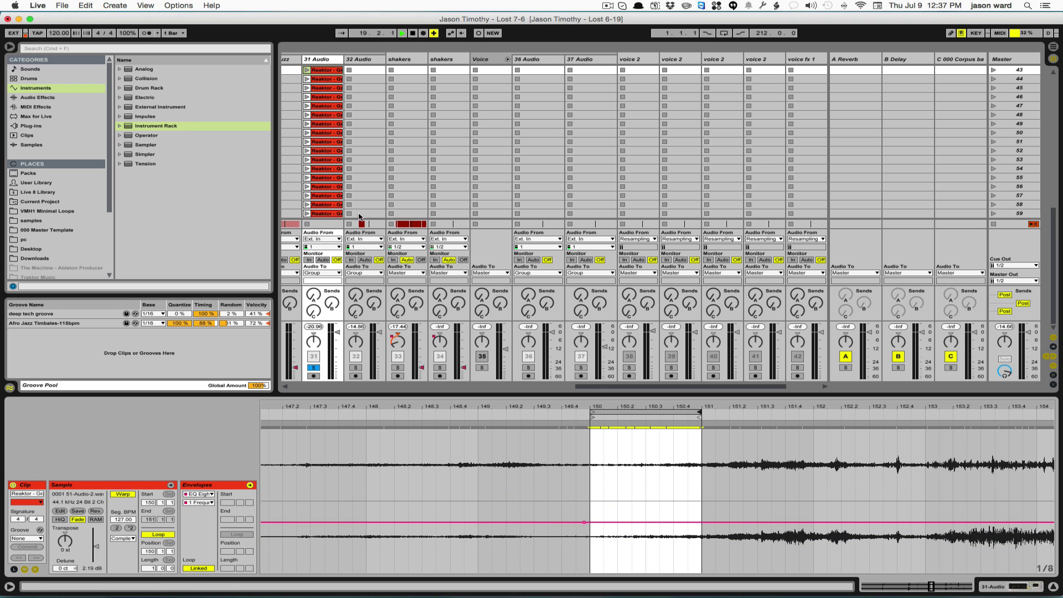
pyautogui.click(305, 71)
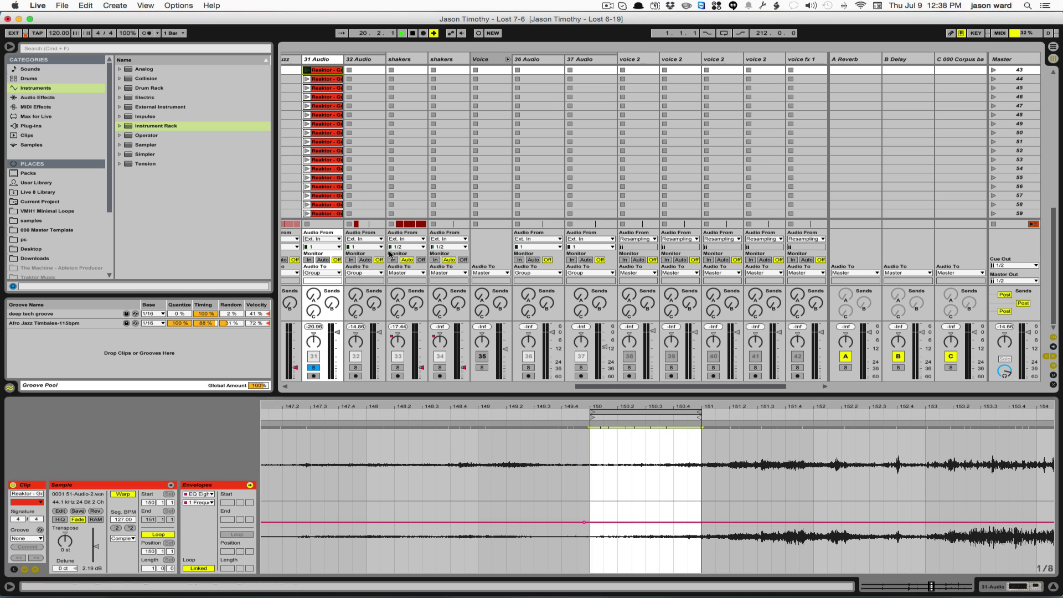
pyautogui.moveTo(584, 524)
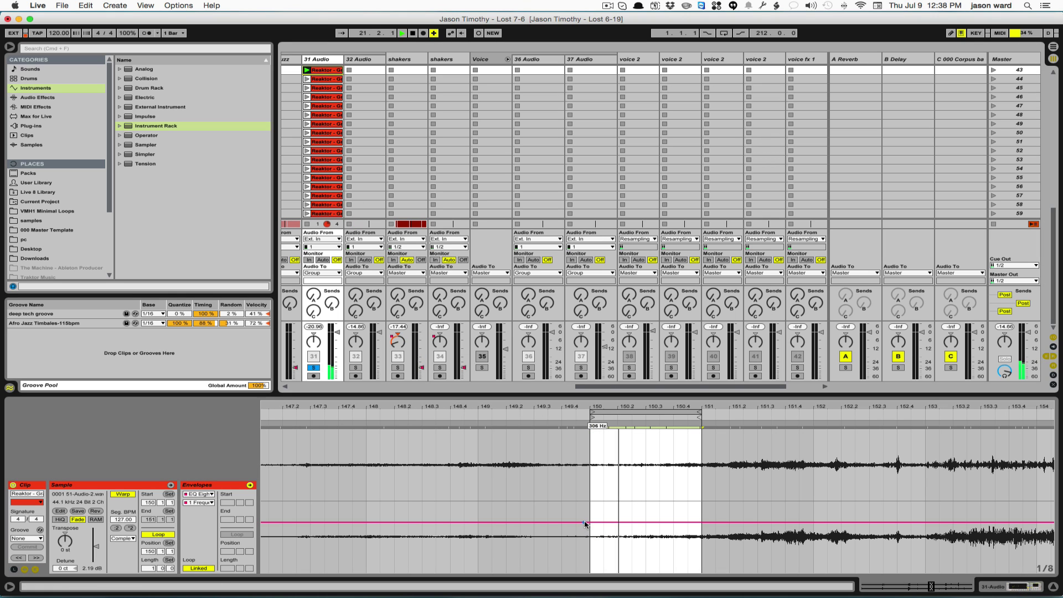
pyautogui.moveTo(586, 524); pyautogui.dragTo(588, 517)
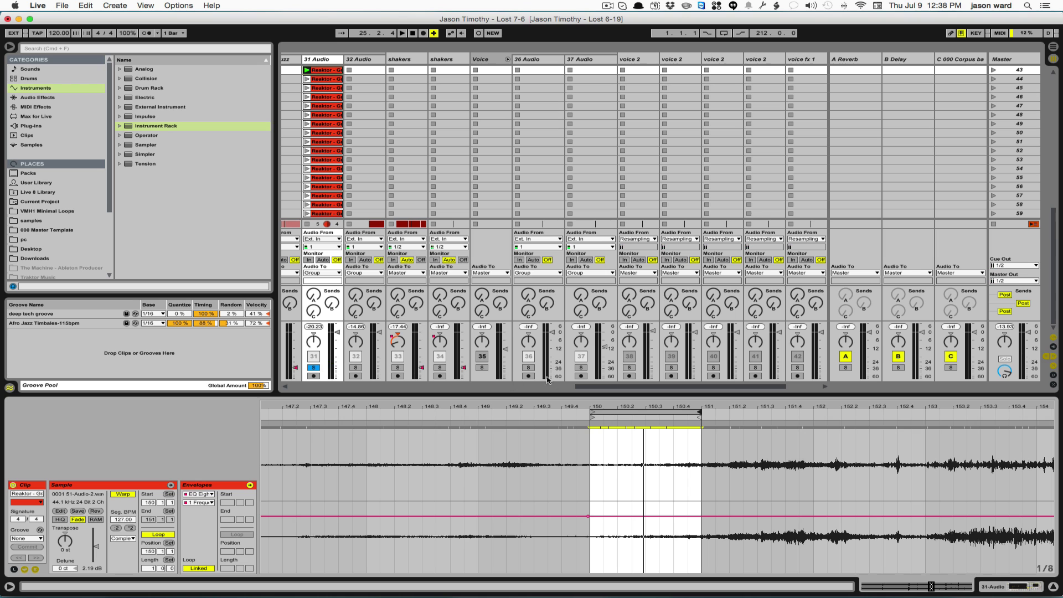
# Step: Select and launch the scene 44 clip, then zoom in on its tail around bars 154–159
pyautogui.click(319, 81)
pyautogui.click(307, 80)
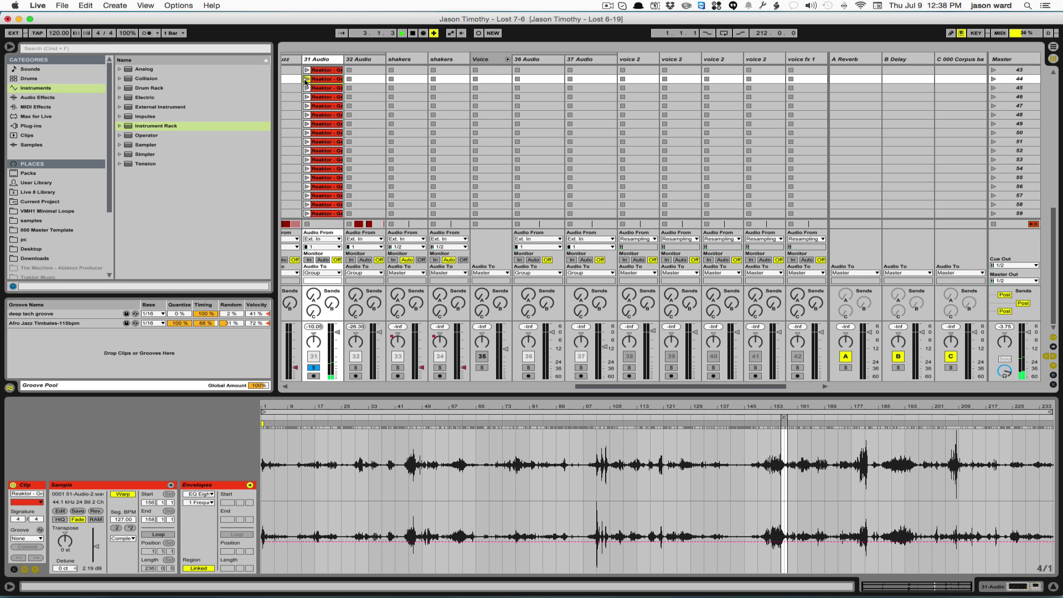
pyautogui.moveTo(785, 406); pyautogui.dragTo(335, 462)
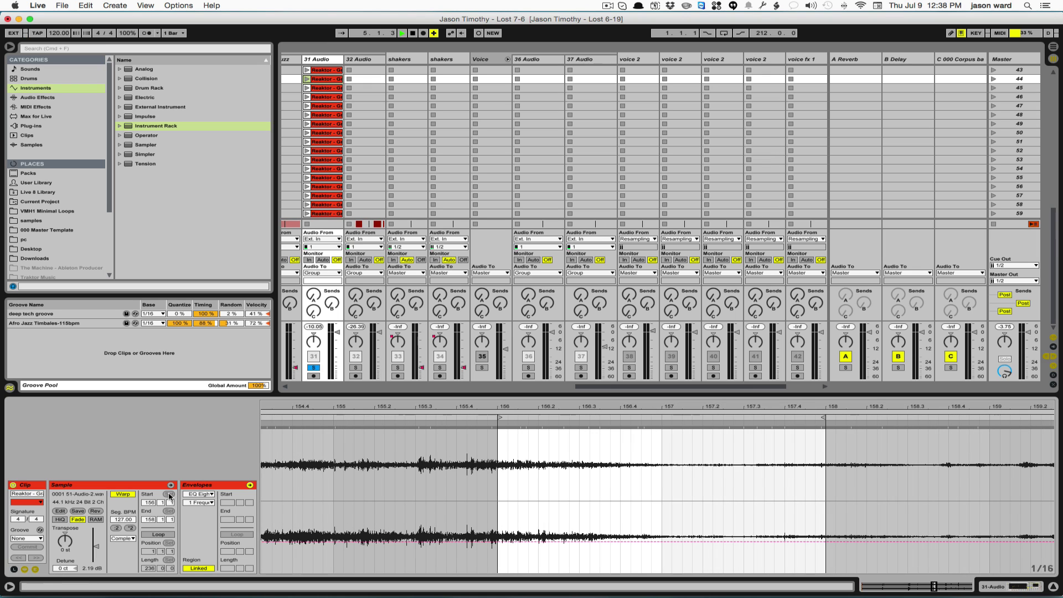
# Step: Switch the clip's envelope chooser back to Clip and Volume
pyautogui.click(189, 494)
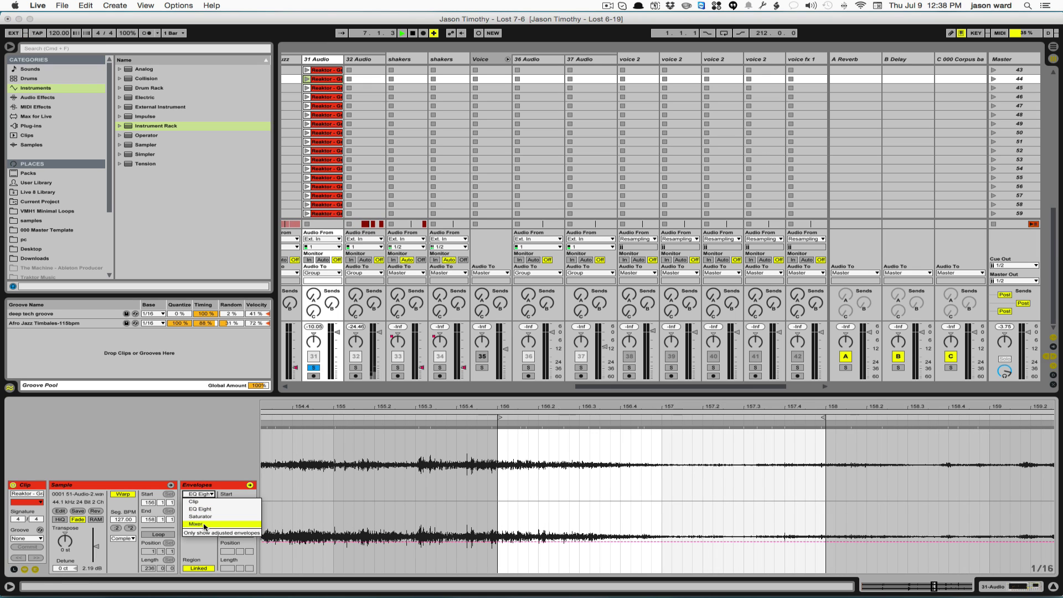
pyautogui.click(199, 501)
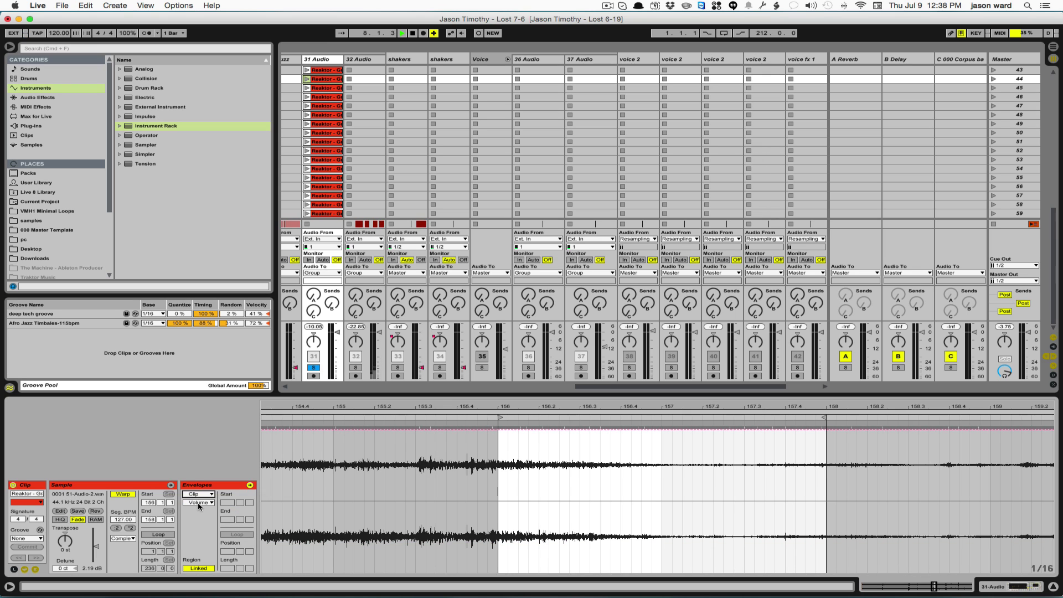
pyautogui.click(198, 495)
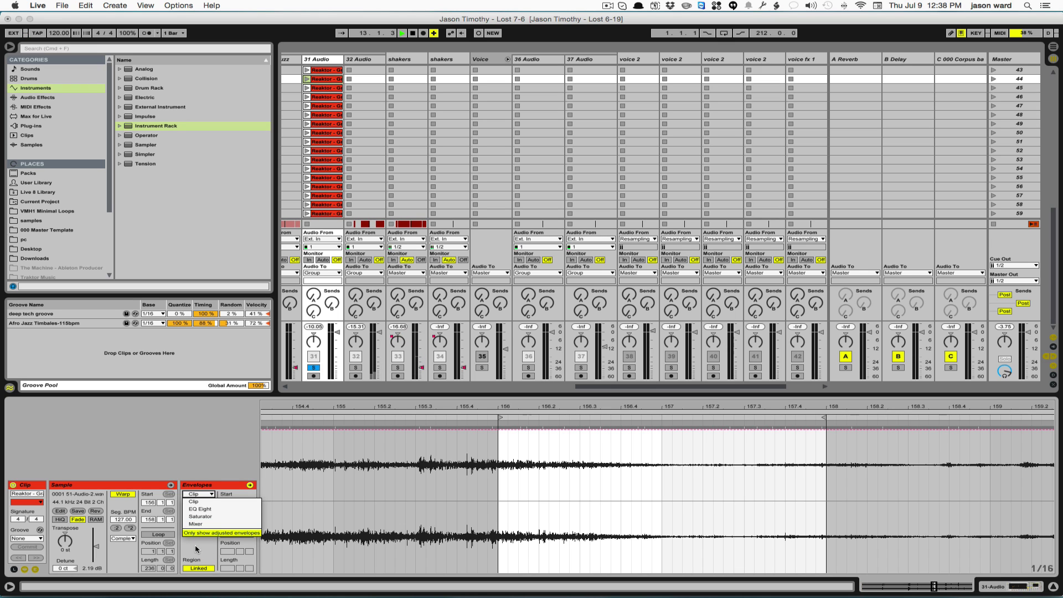
pyautogui.click(194, 502)
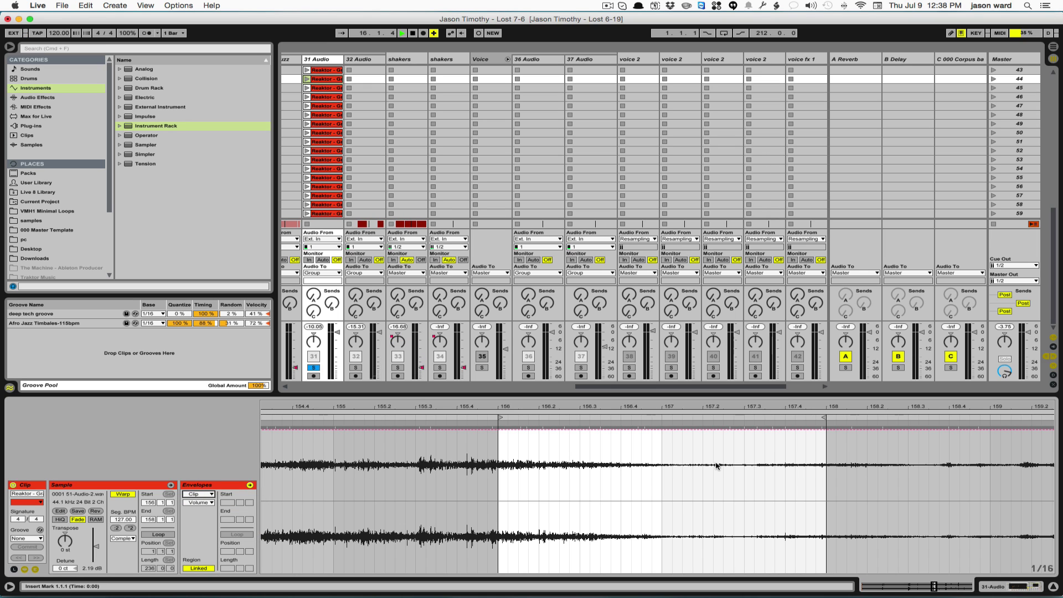
# Step: Fade the Clip Volume envelope to 0% near bar 158, removing the top breakpoint so it starts around 157.1
pyautogui.click(795, 430)
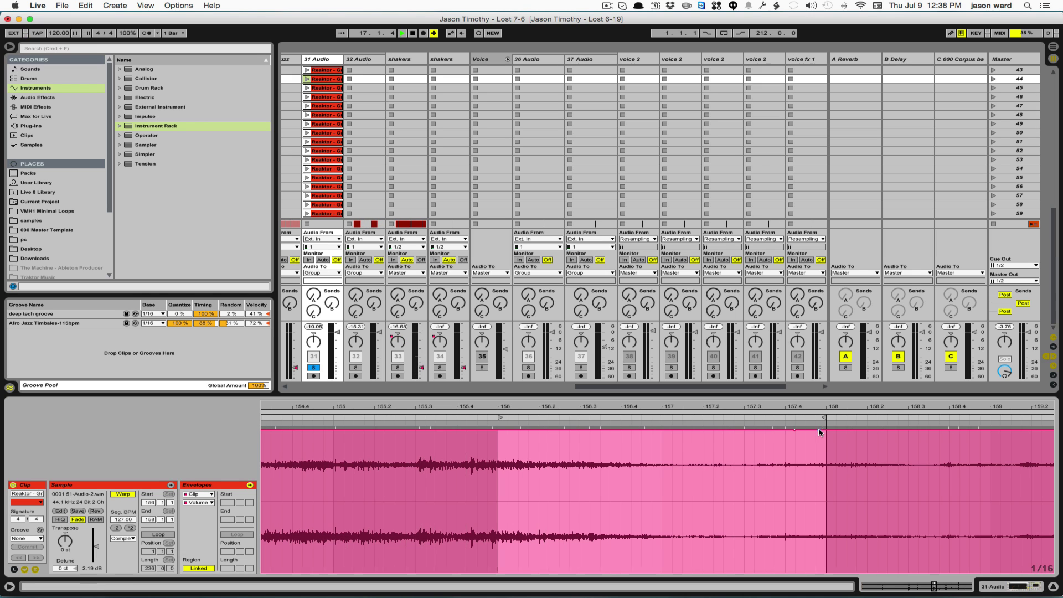
pyautogui.moveTo(824, 431)
pyautogui.mouseDown()
pyautogui.moveTo(842, 572)
pyautogui.moveTo(827, 572)
pyautogui.mouseUp()
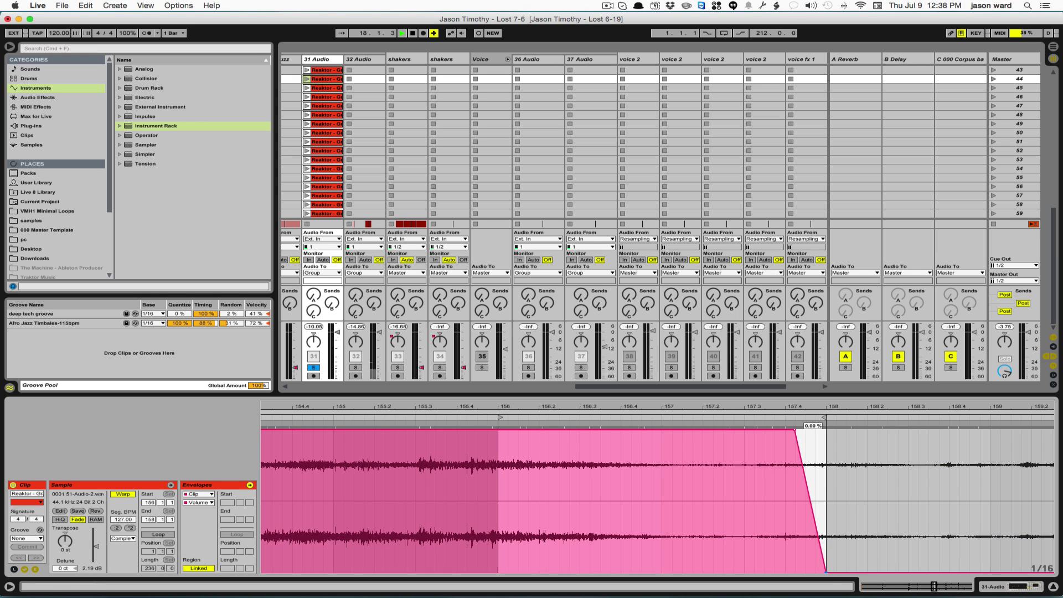
pyautogui.click(308, 80)
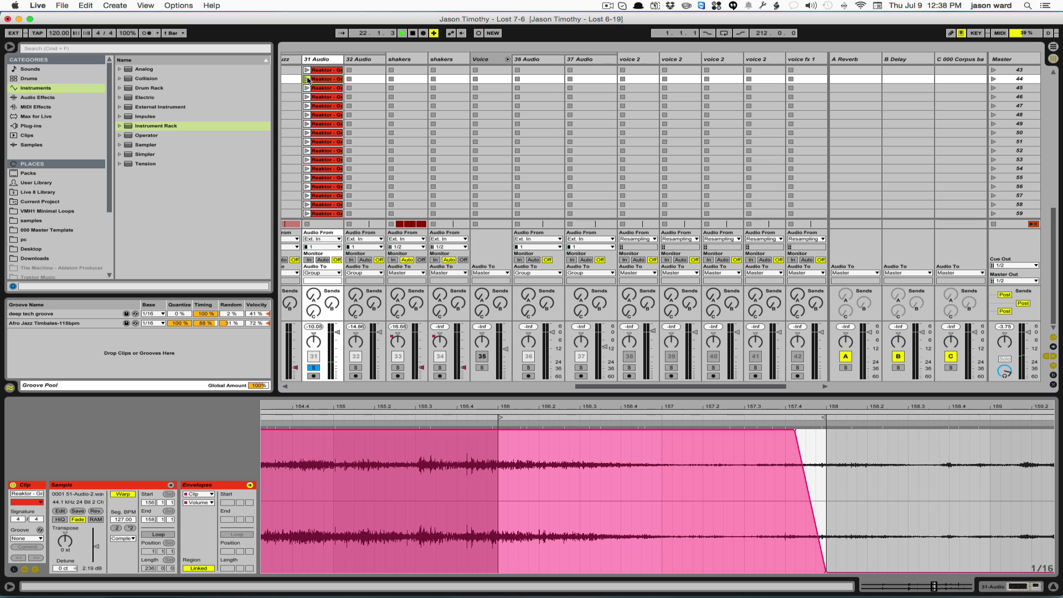
pyautogui.click(738, 430)
pyautogui.click(795, 431)
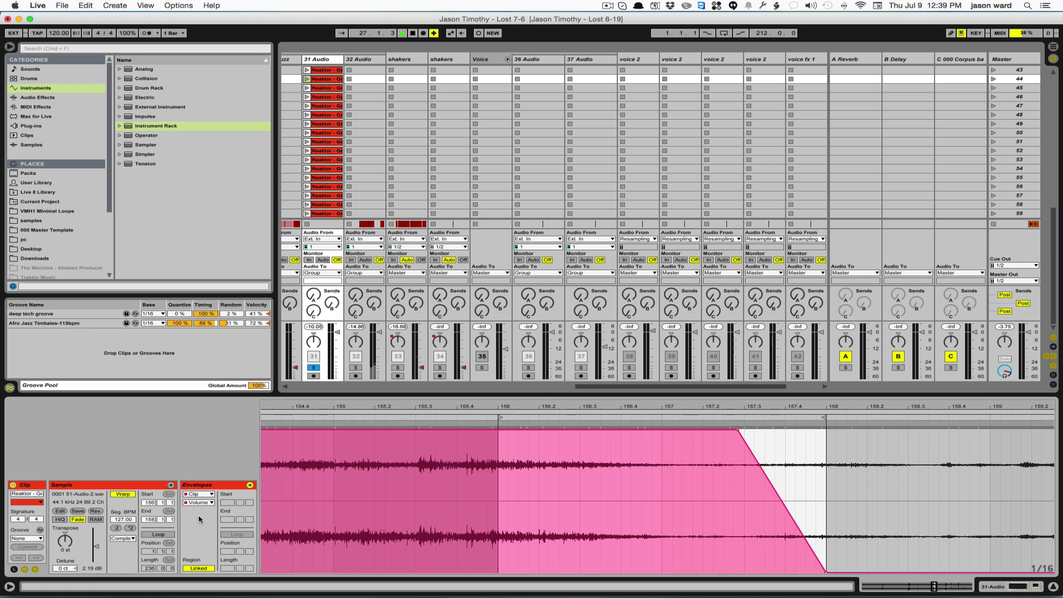
# Step: Show 31 Audio's devices, open the row 35 clip, then select the row 34 and 35 clips together
pyautogui.click(314, 61)
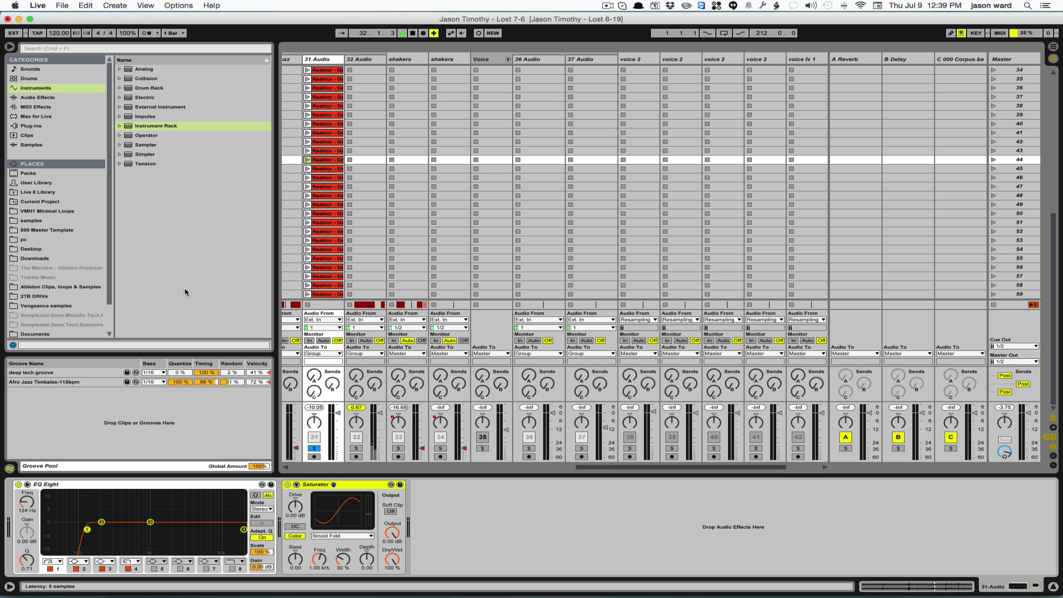
pyautogui.click(325, 80)
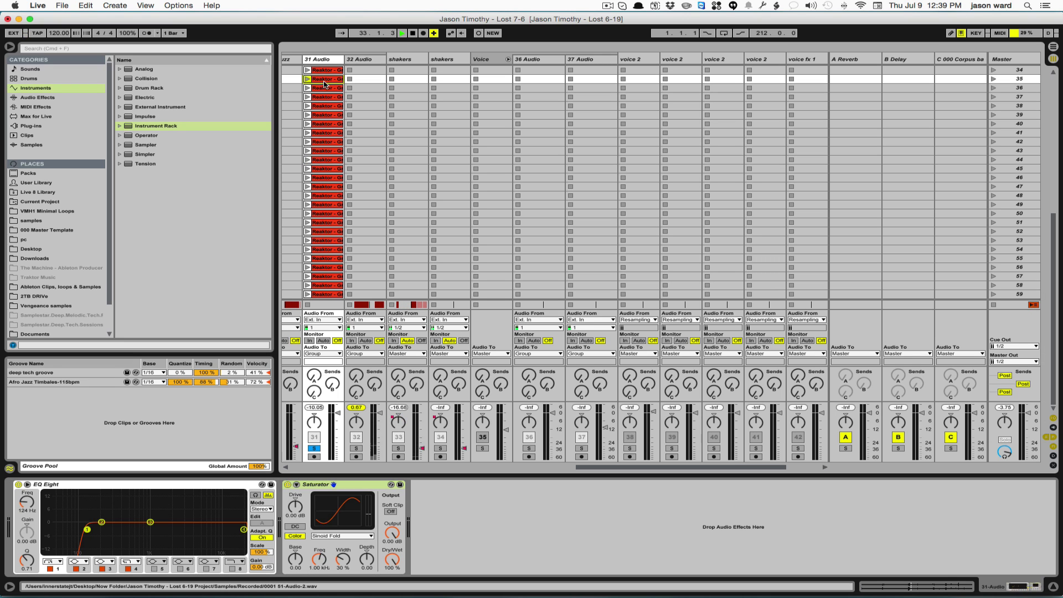
pyautogui.doubleClick(320, 81)
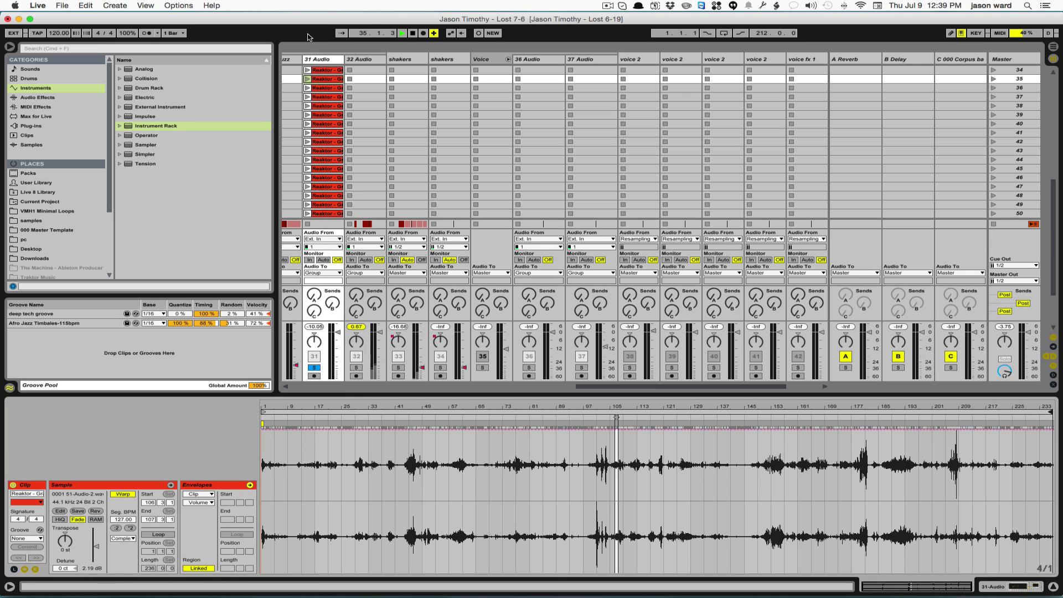
pyautogui.click(322, 71)
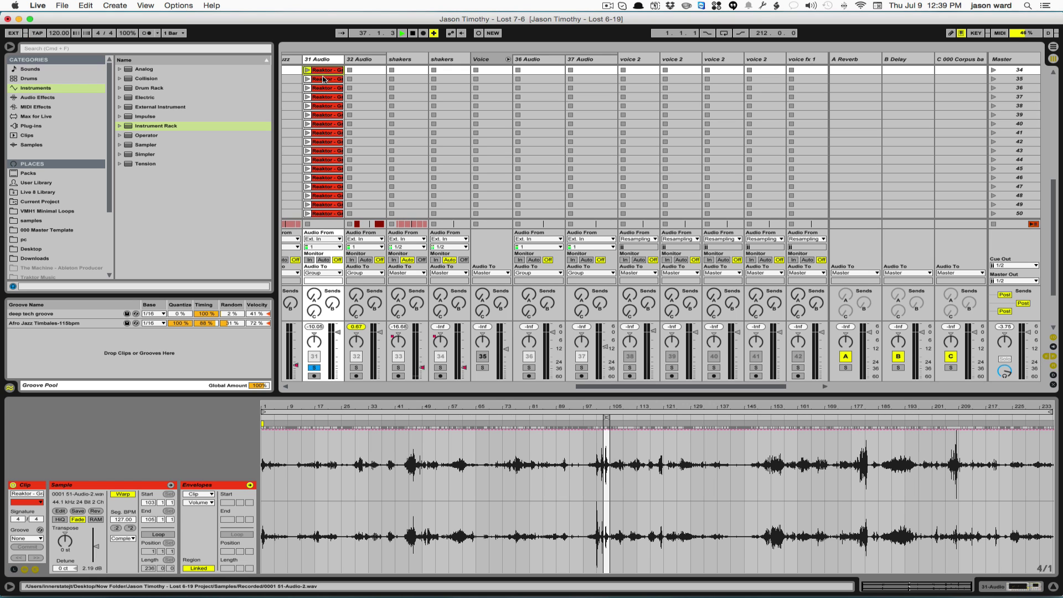
pyautogui.keyDown('shift'); pyautogui.click(324, 79); pyautogui.keyUp('shift')
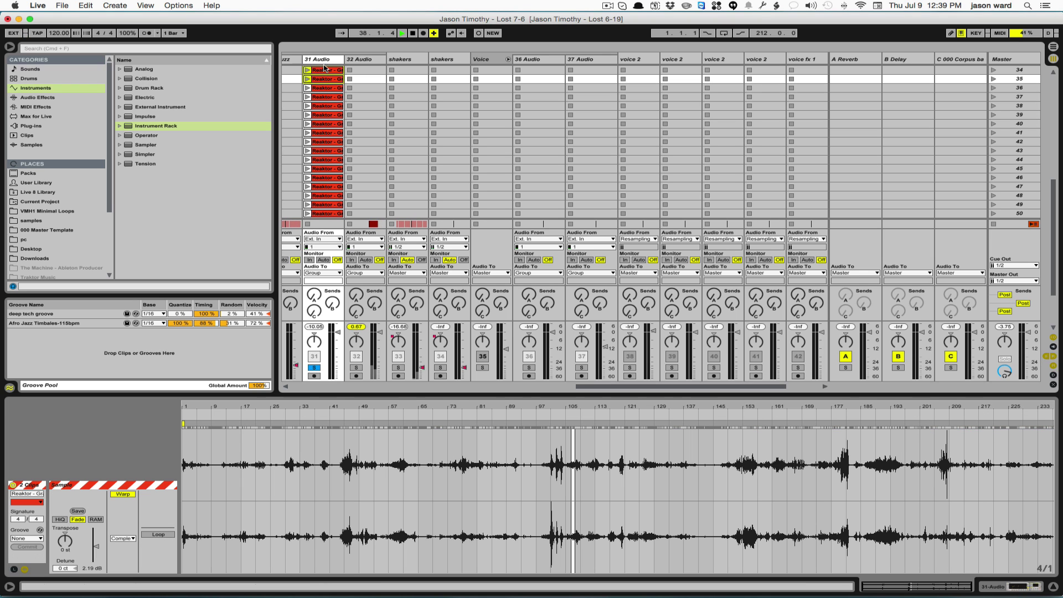
# Step: Leave 31 Audio unfrozen, stop playback, and select its row 34 clip
pyautogui.rightClick(322, 59)
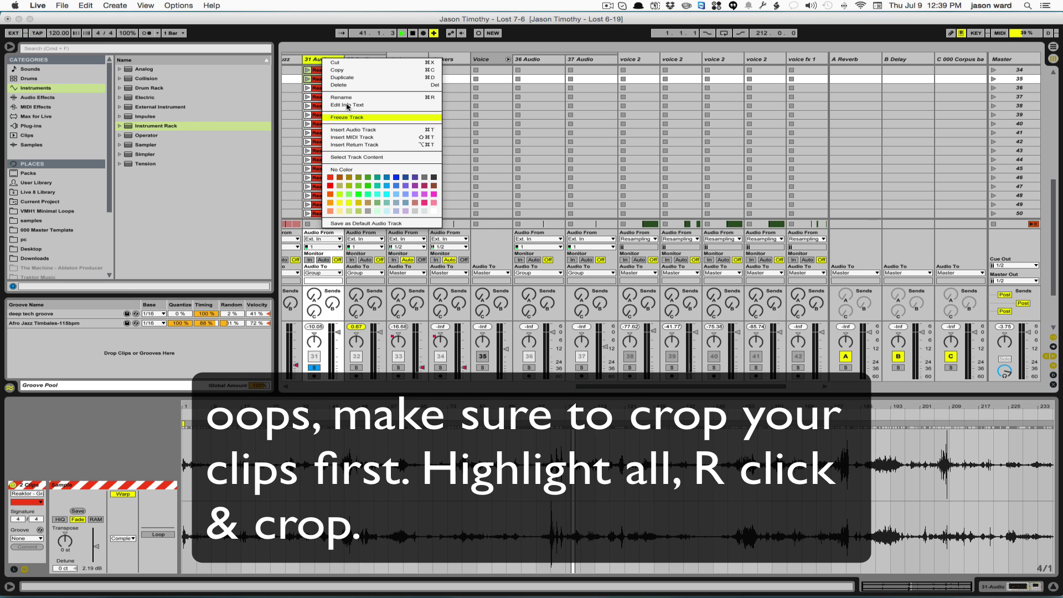
pyautogui.click(309, 61)
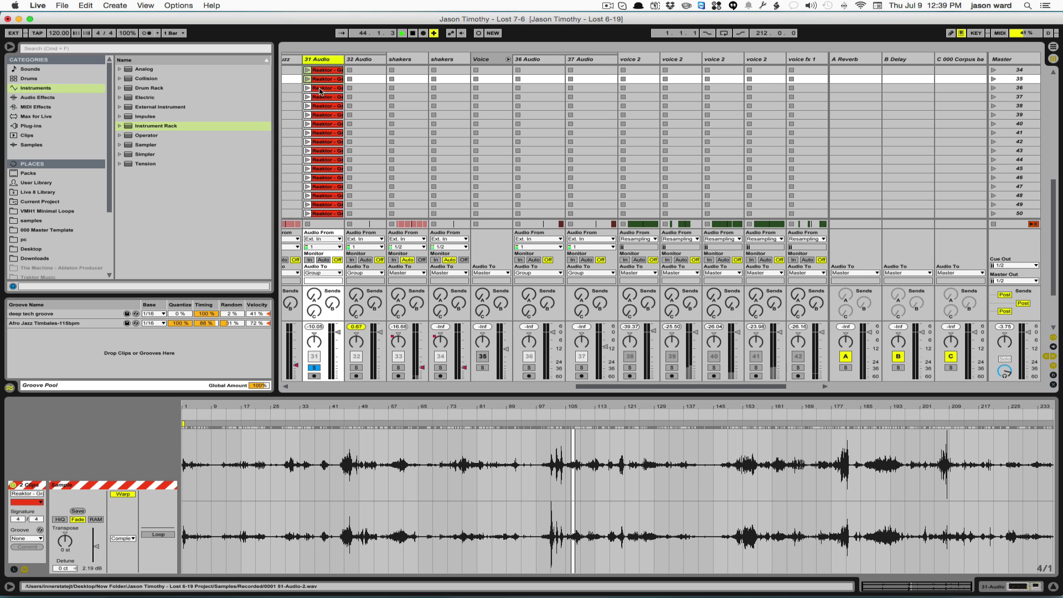
pyautogui.click(411, 34)
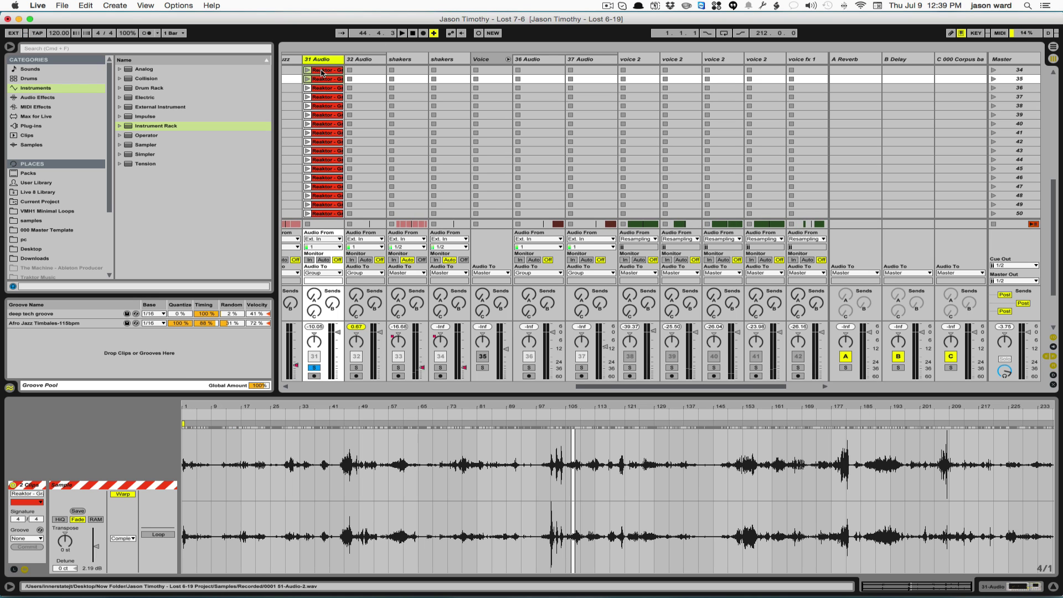
pyautogui.click(323, 72)
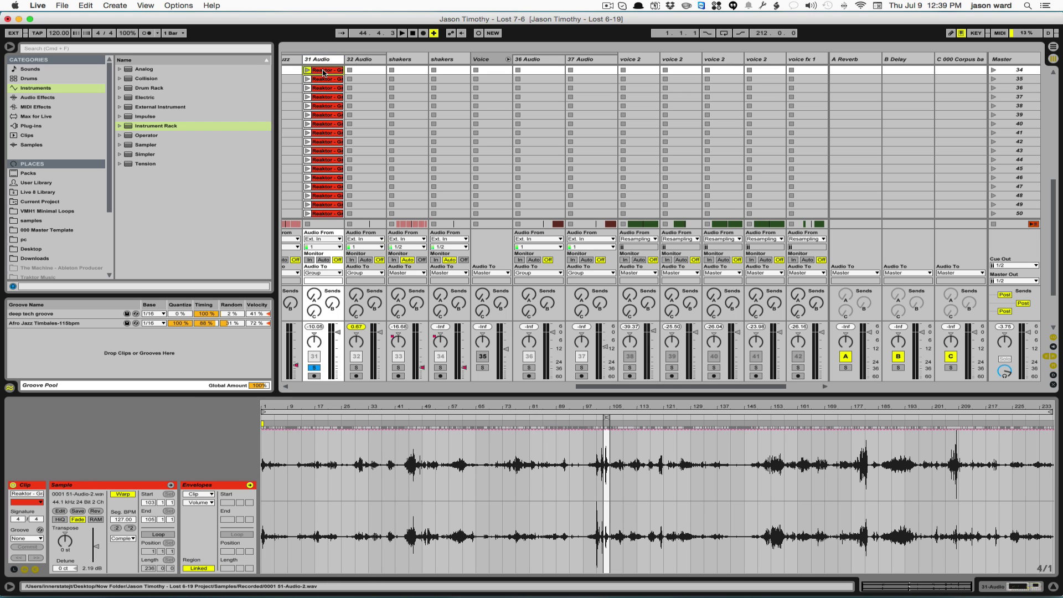
pyautogui.press('Tab')
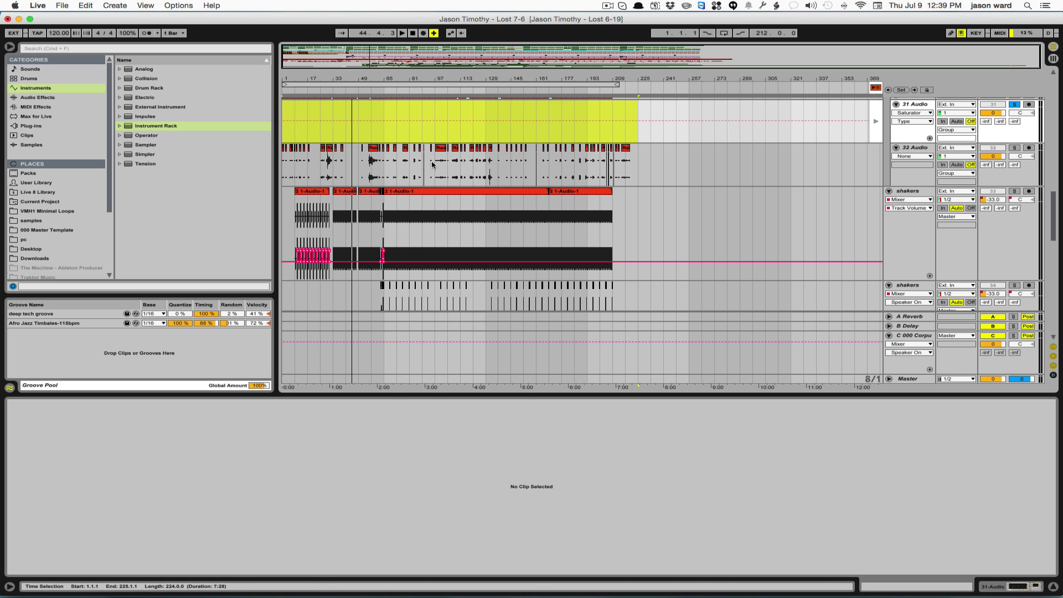